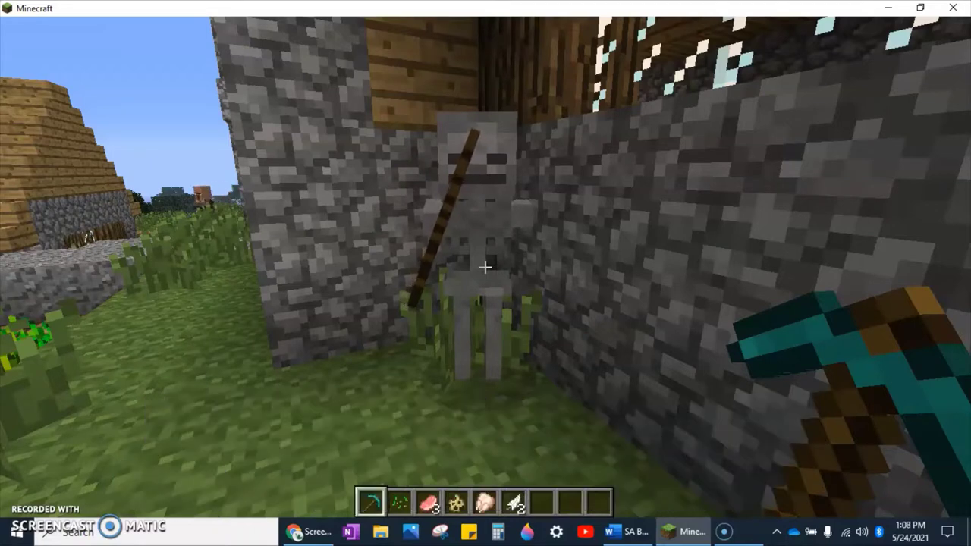
Step: Approach the skeleton in the corner, backing off once before moving closer
key(w)
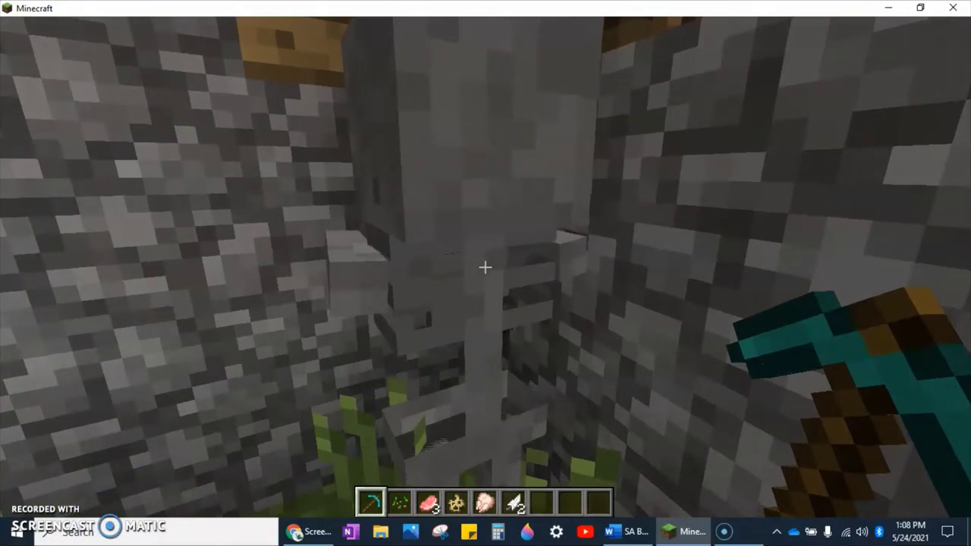
key(s)
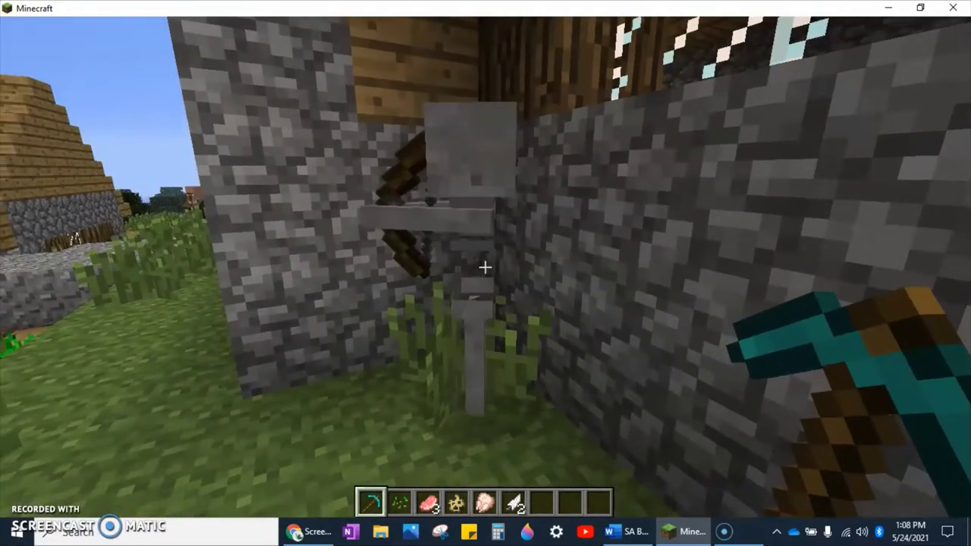
key(w)
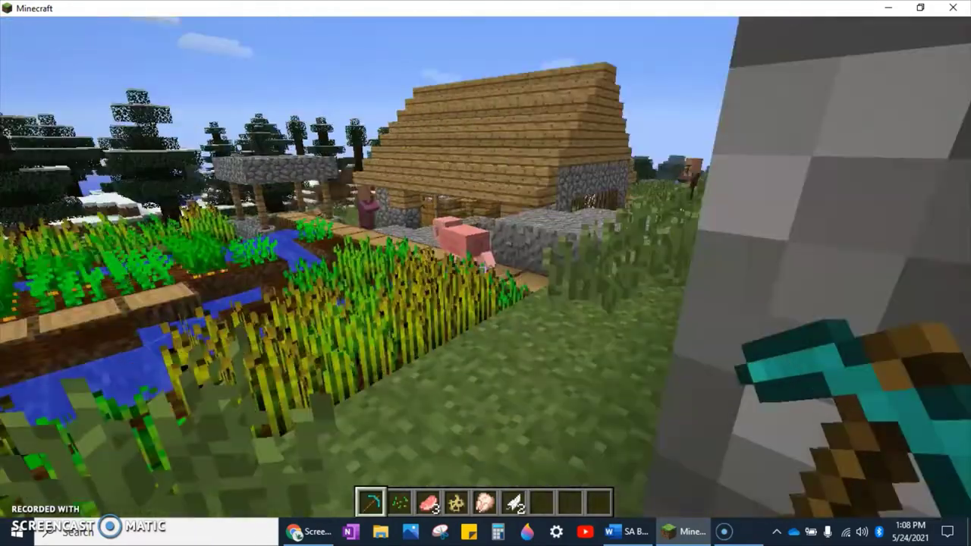
Step: Follow the wooden village path to the well, circle it, and walk along the stream
key(w)
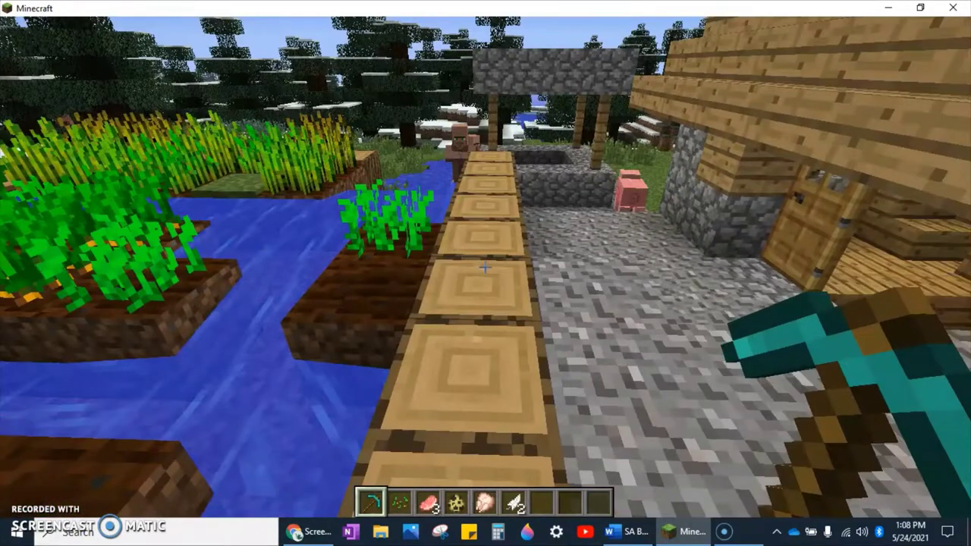
key(w)
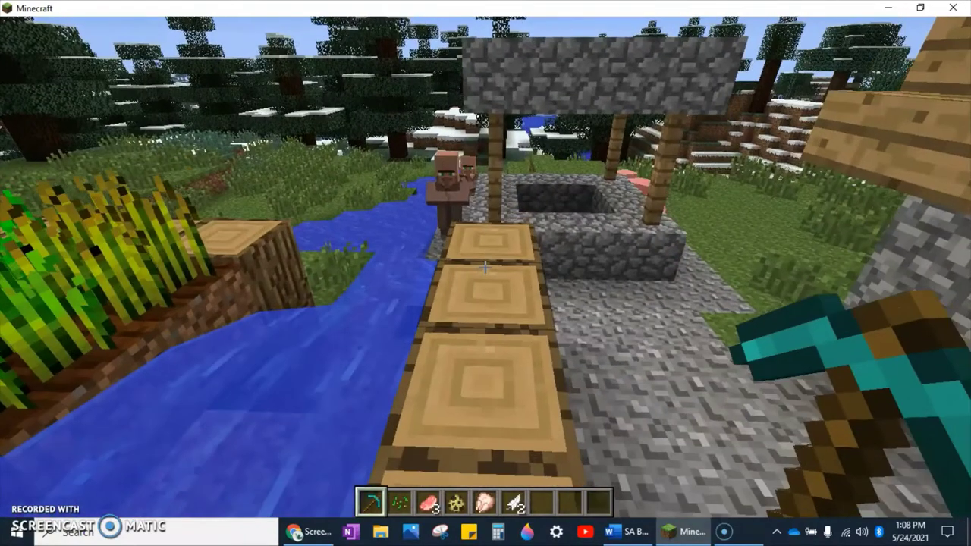
key(w)
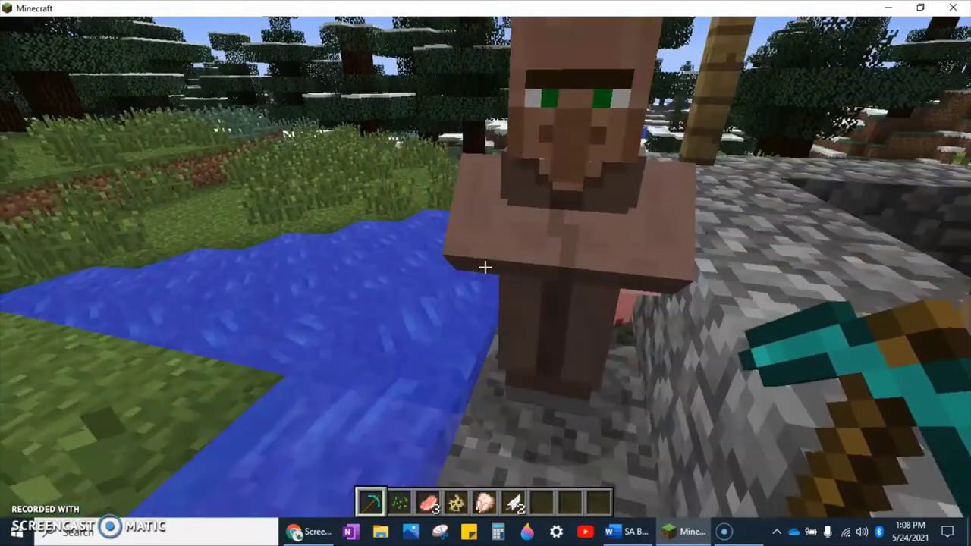
key(w)
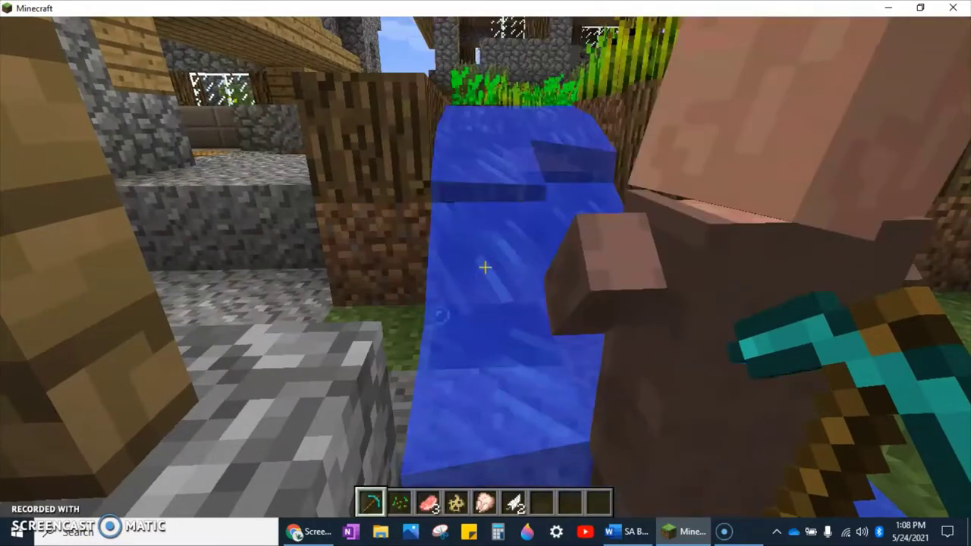
key(w)
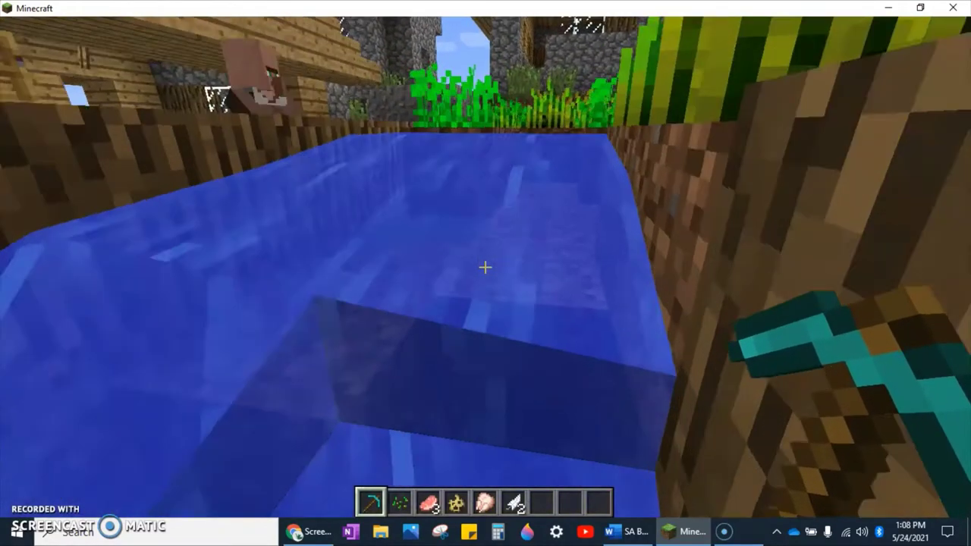
key(w)
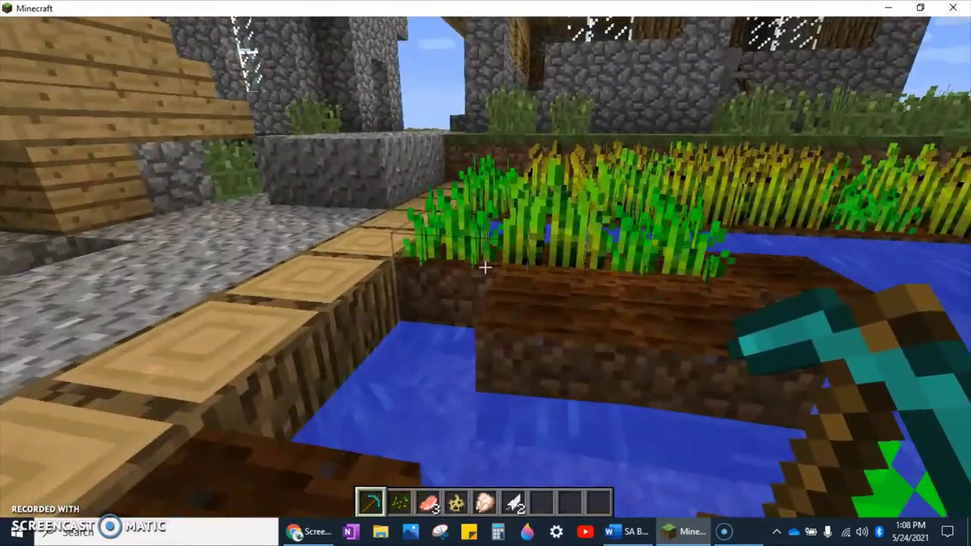
Step: Cross from the farmland through the grass to the cobblestone wall and look along it
key(w)
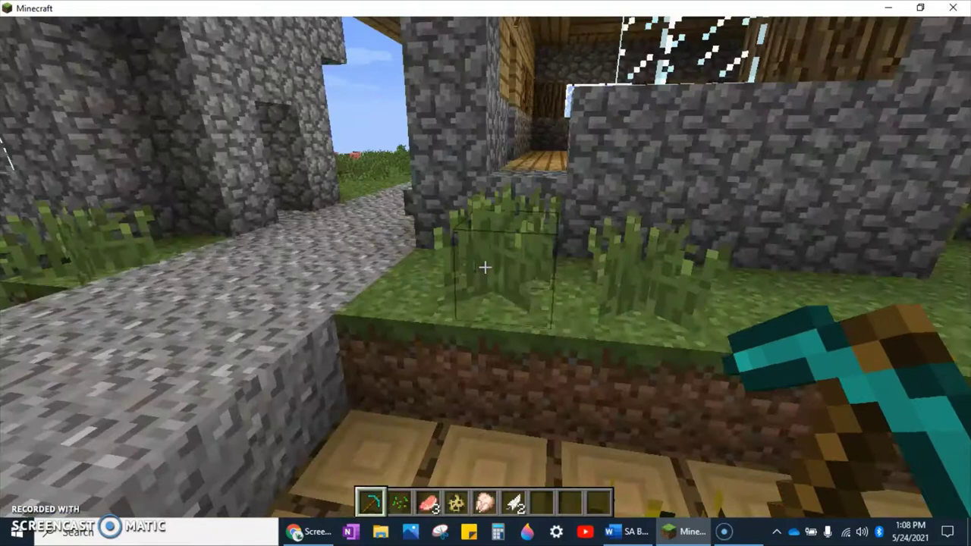
key(w)
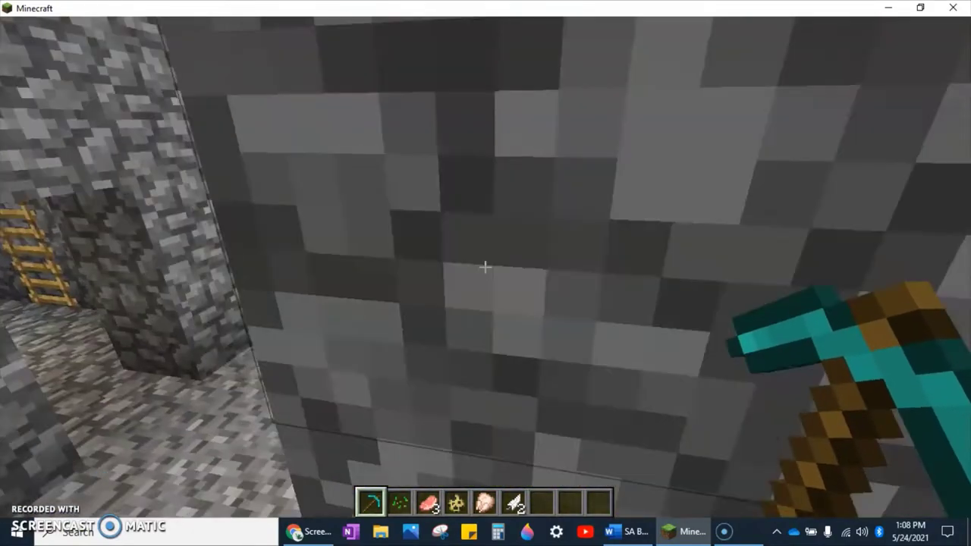
key(w)
key(w)
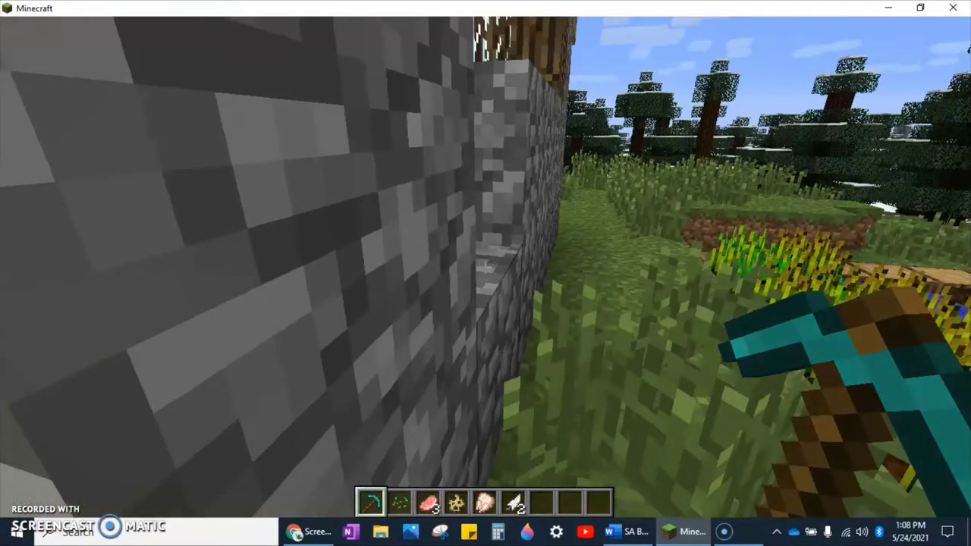
key(w)
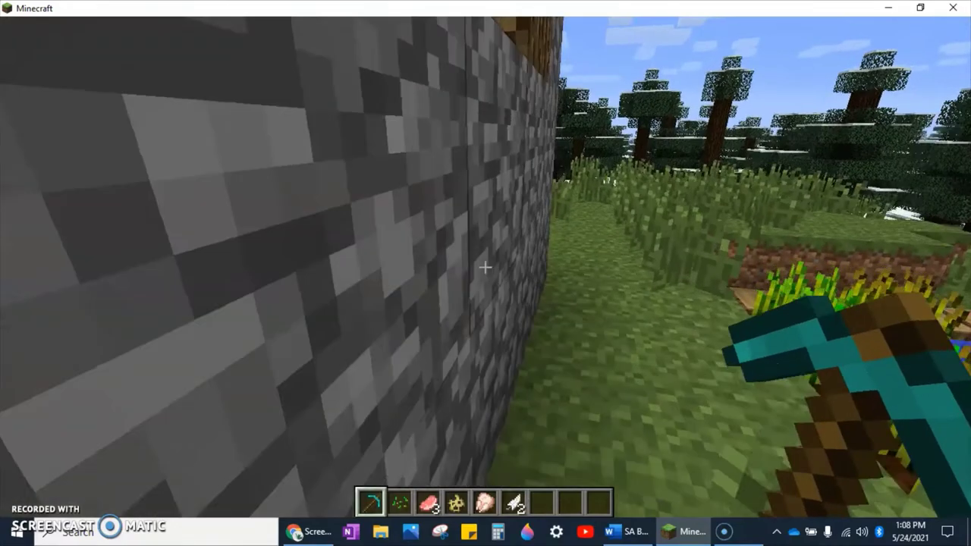
key(w)
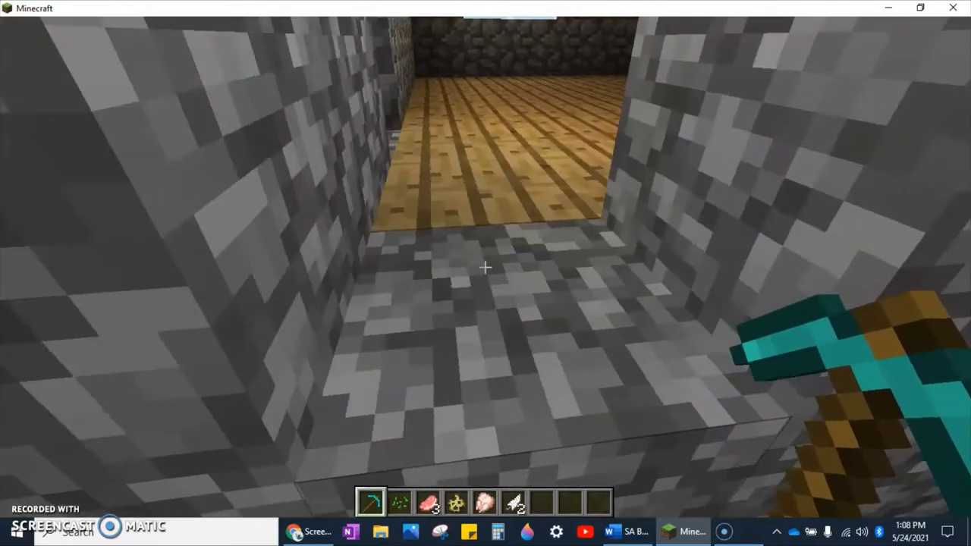
Step: Walk into the house room and look around its plank walls and window
key(w)
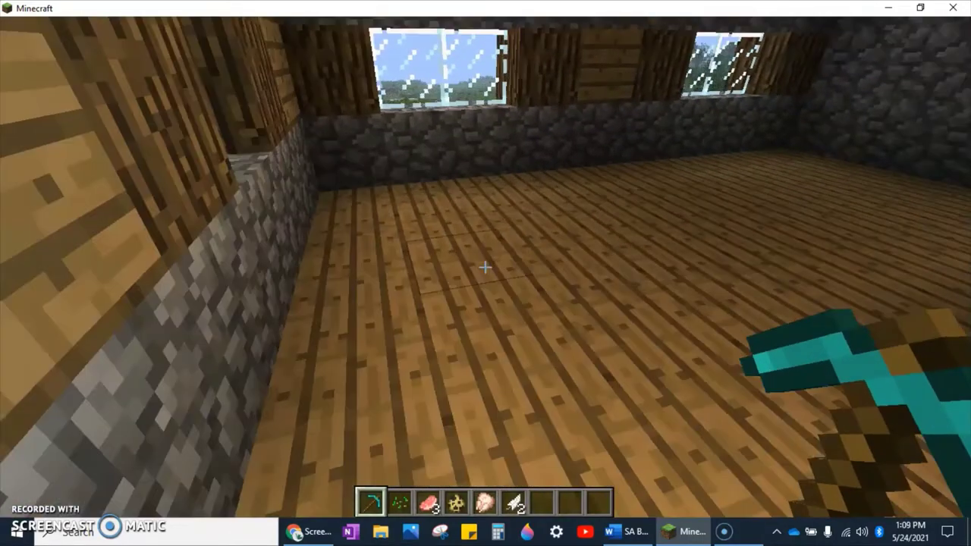
key(w)
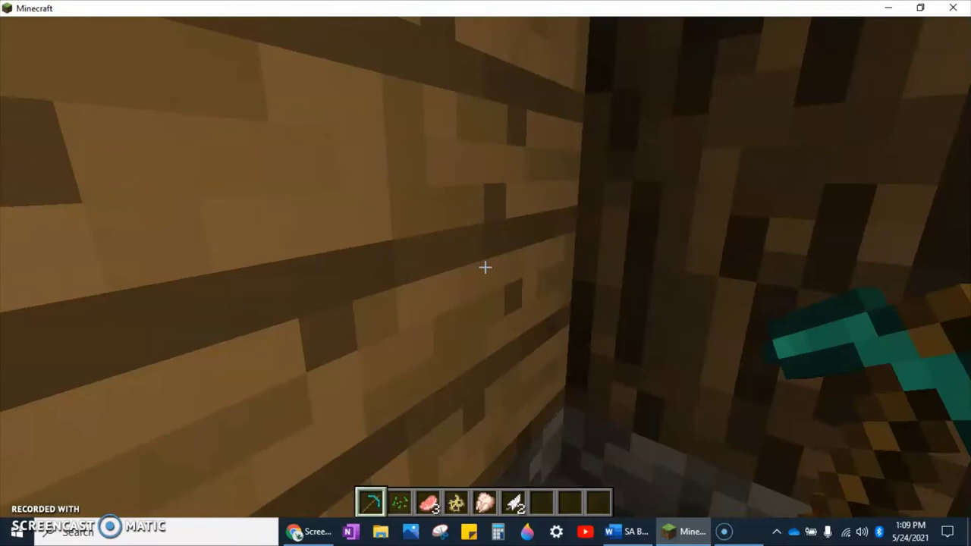
key(w)
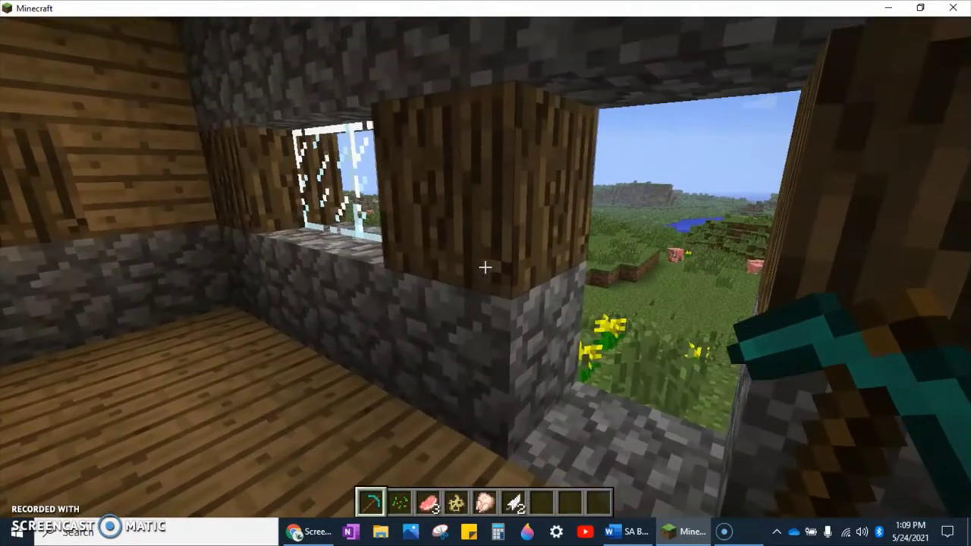
Step: Break the oak log, cobblestone block and glass pane, then jump out the window
click(486, 266)
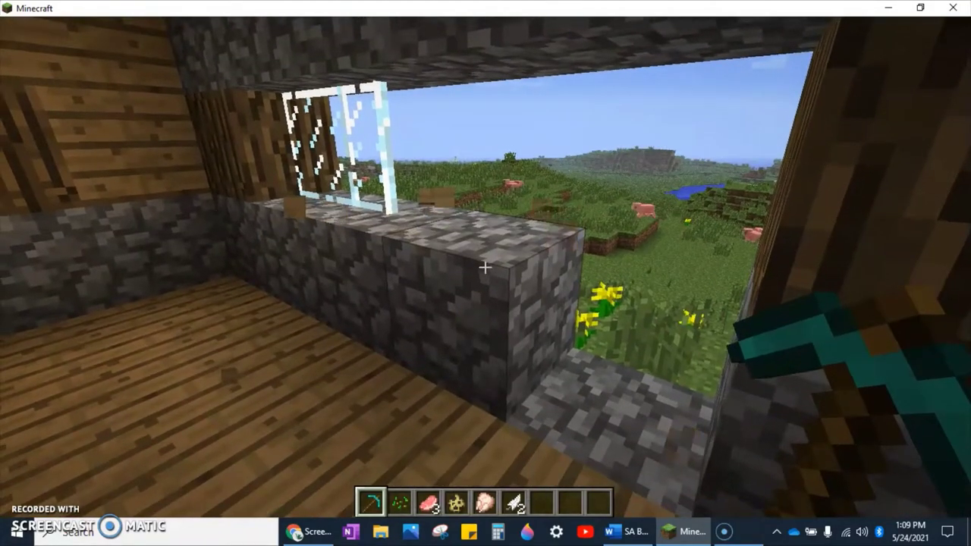
click(486, 266)
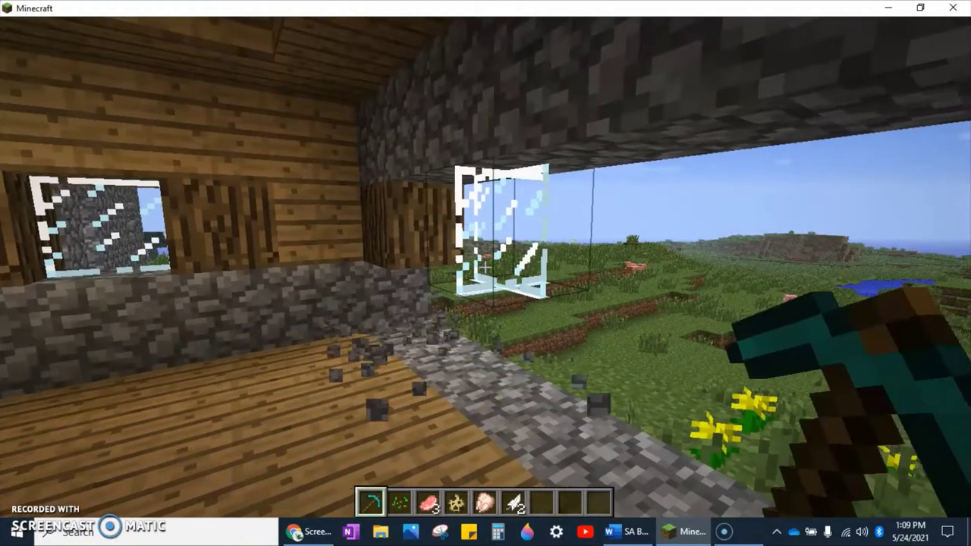
click(486, 266)
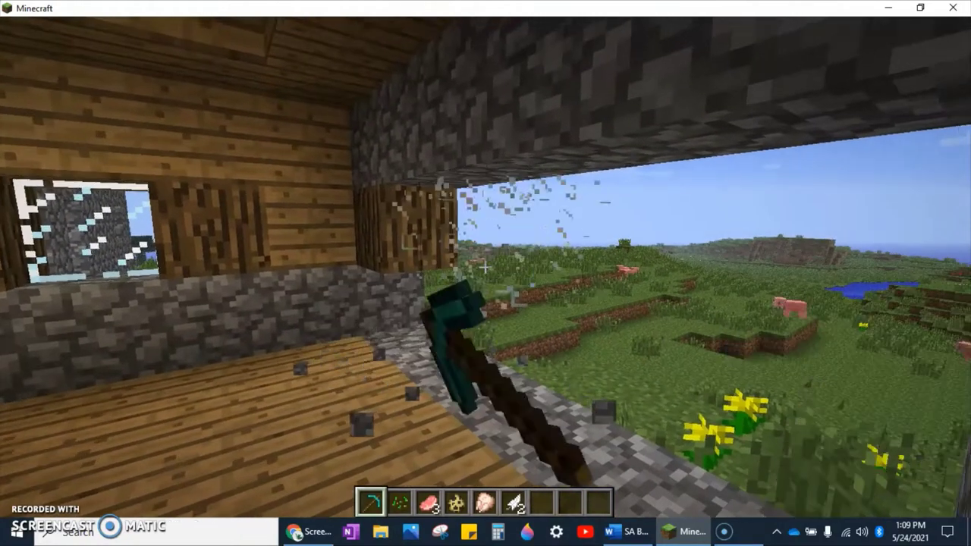
key(w)
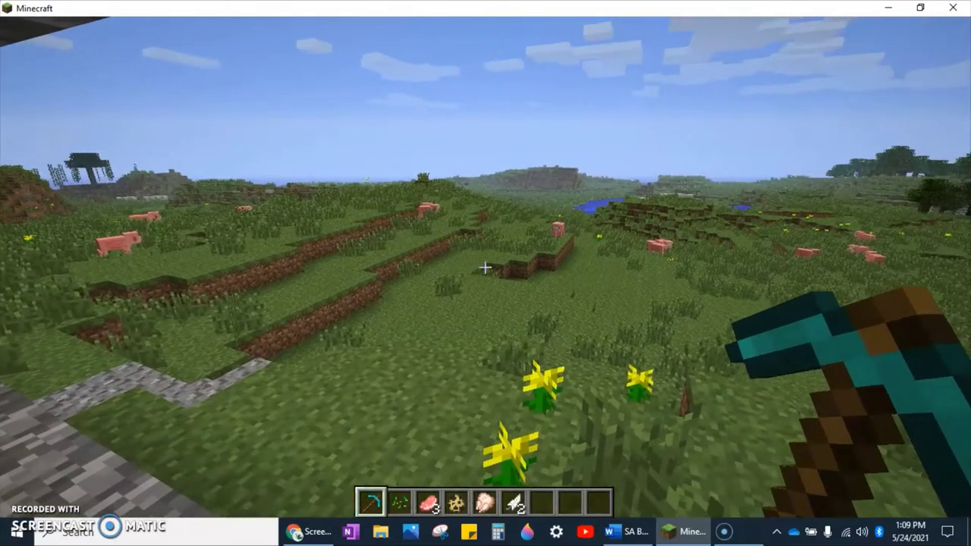
Step: Select the Raw Porkchop from hotbar slot 3 and click with it
key(3)
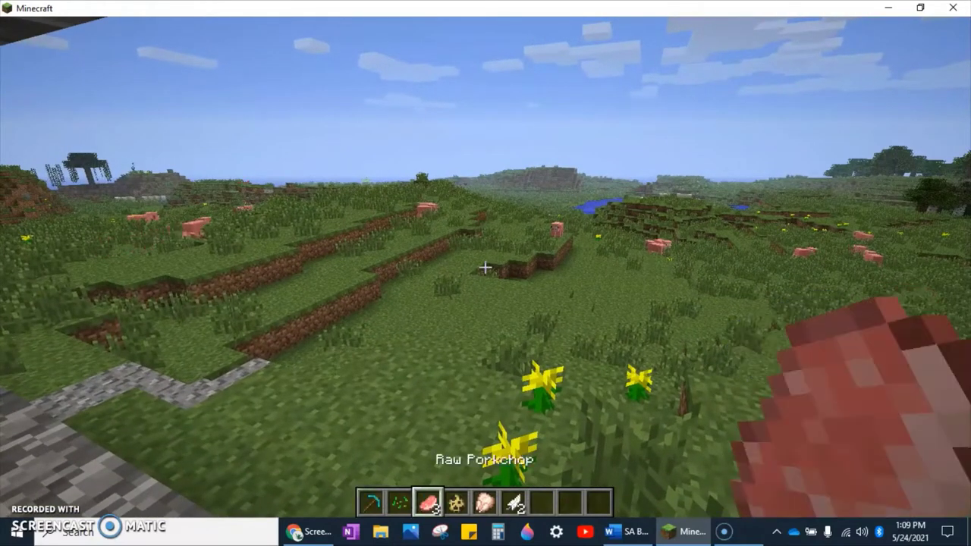
click(485, 267)
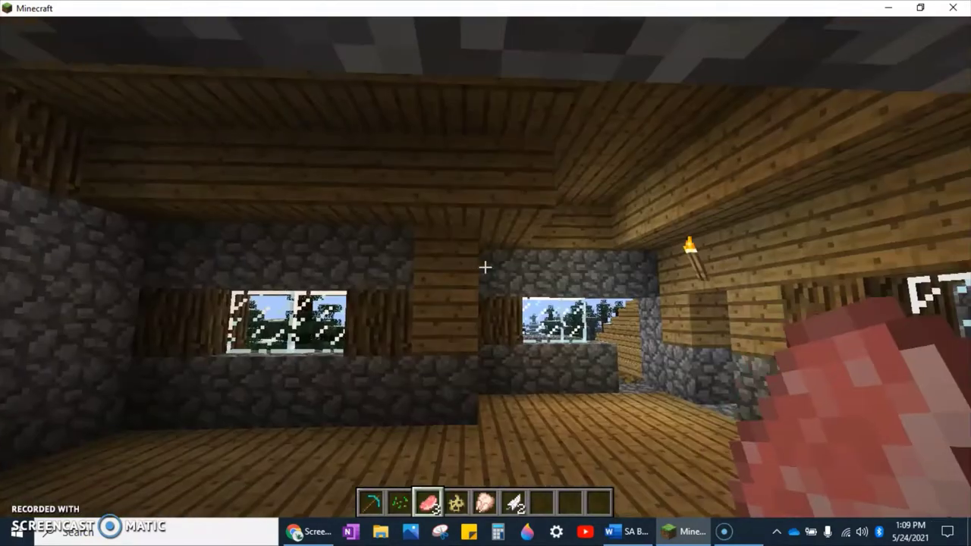
scroll(485, 267, up, 2)
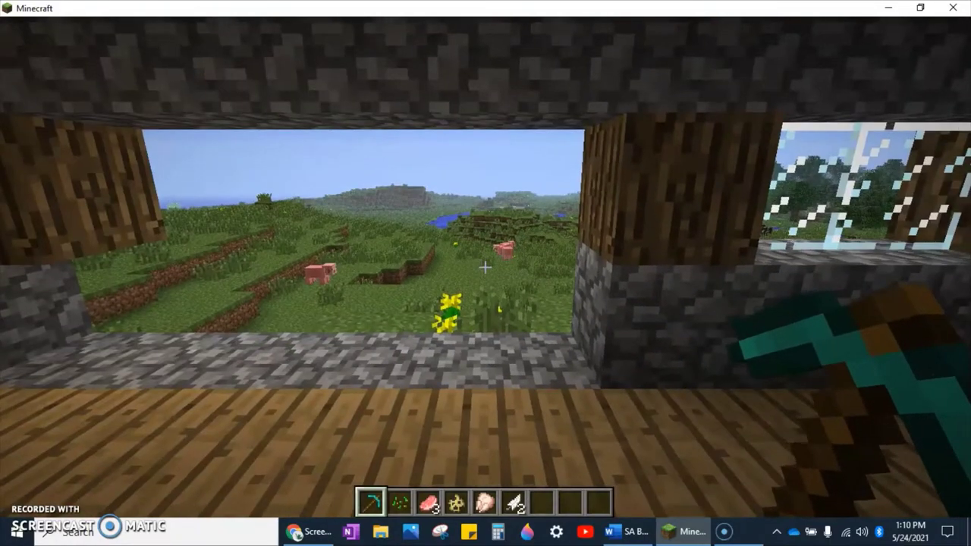
Step: Walk out onto the grass field toward the spruce trees, then to the raised dirt blocks
key(w)
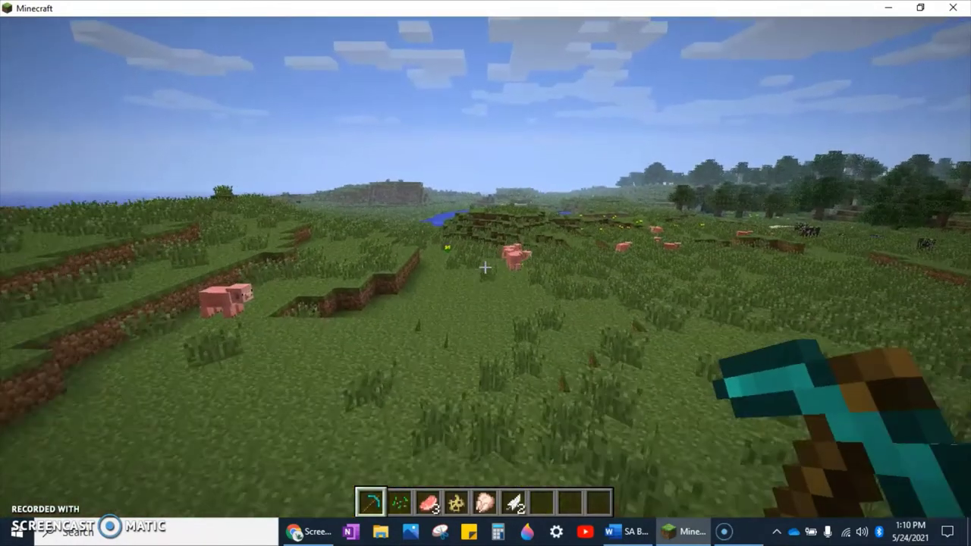
key(w)
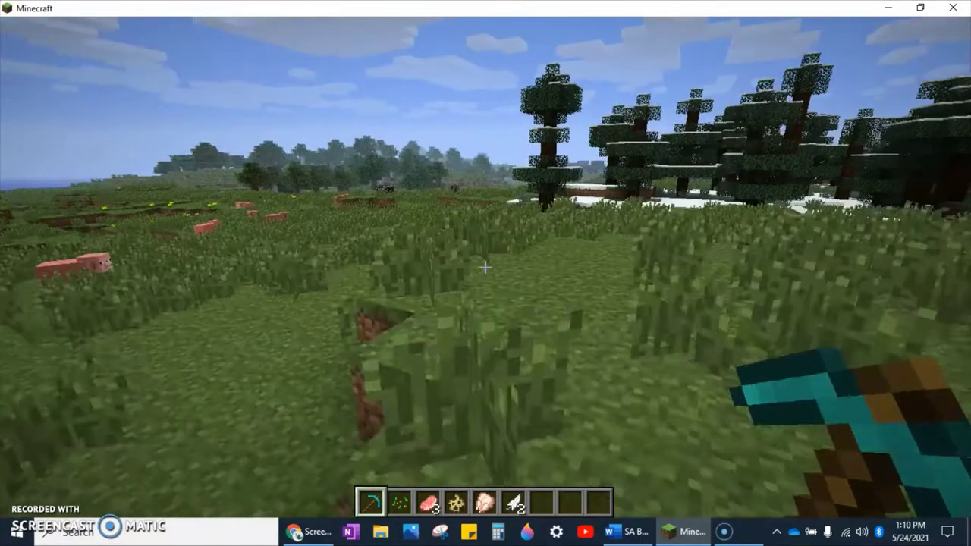
key(w)
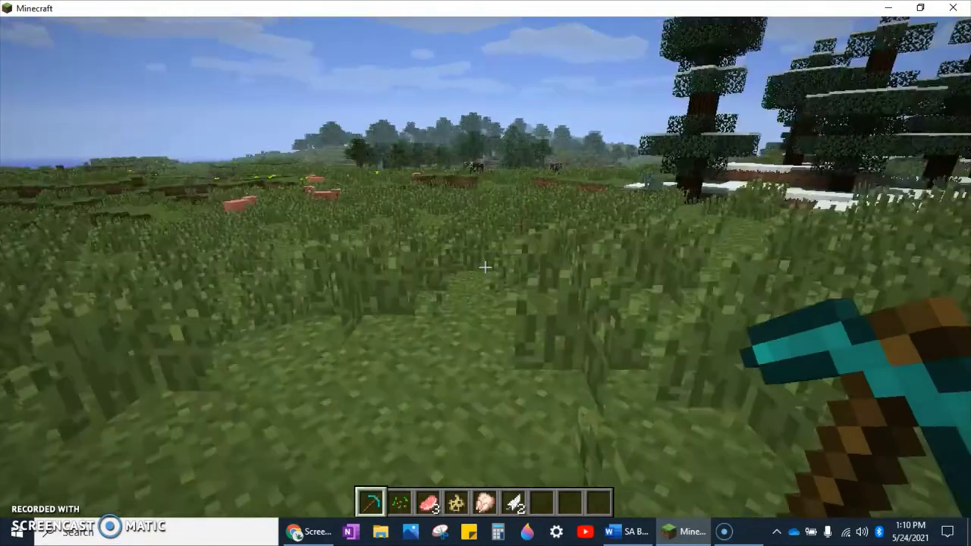
key(w)
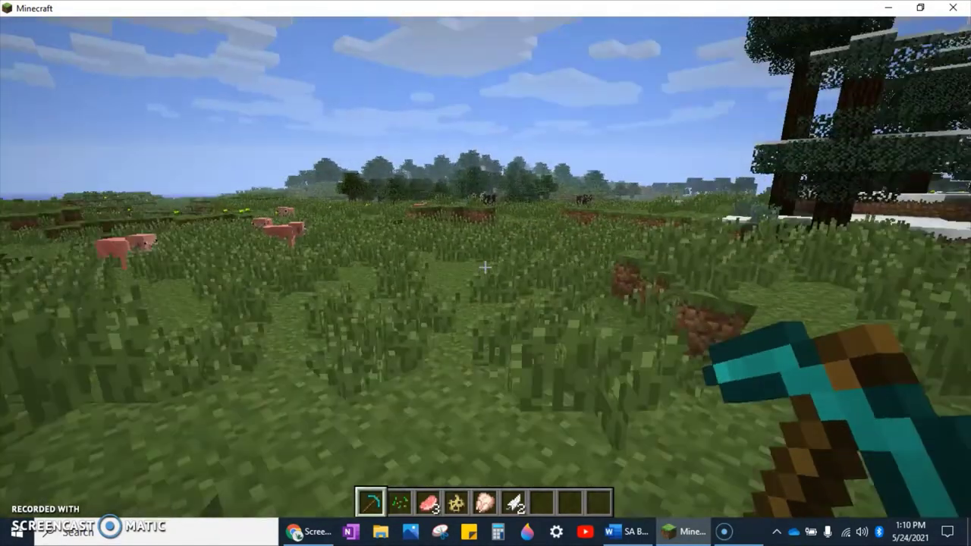
key(w)
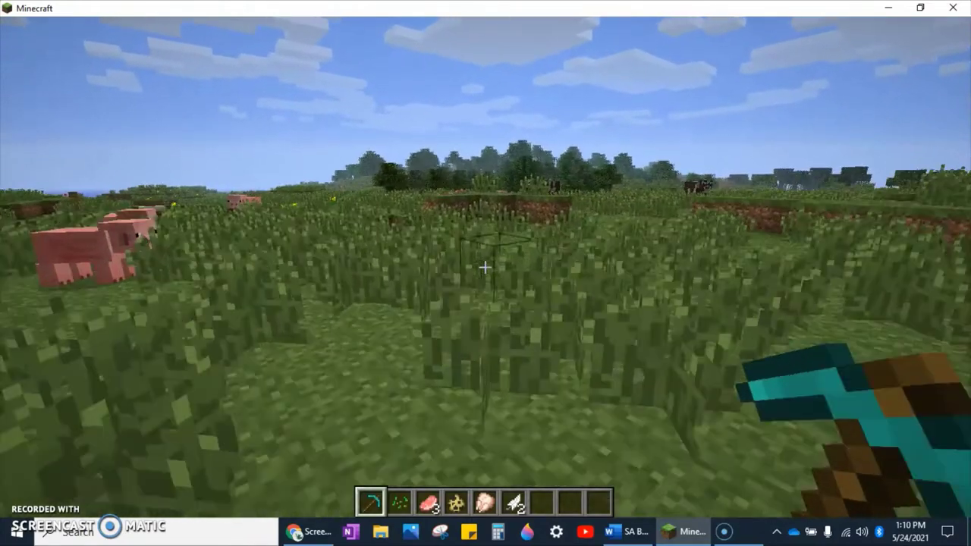
key(w)
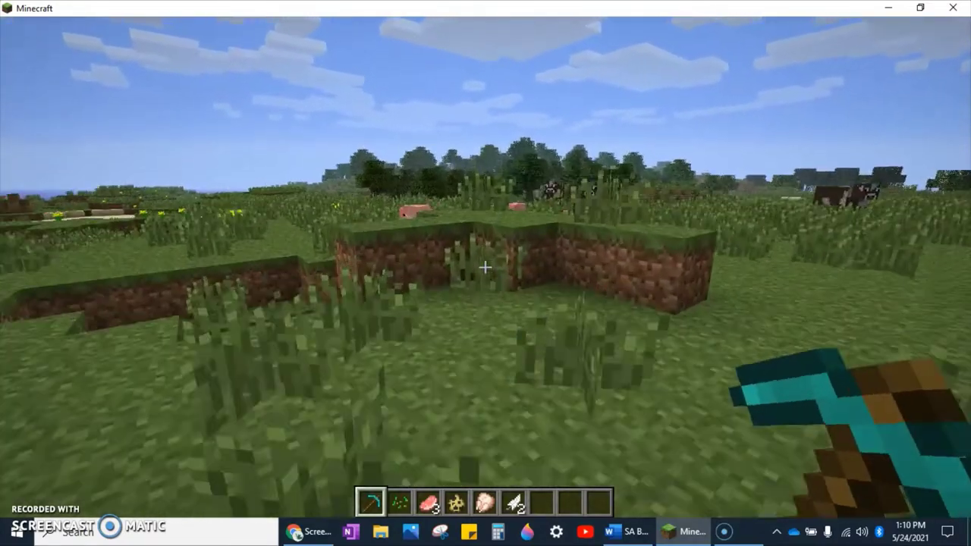
Step: Walk past the dirt blocks to the cows and the dirt block beside one
key(w)
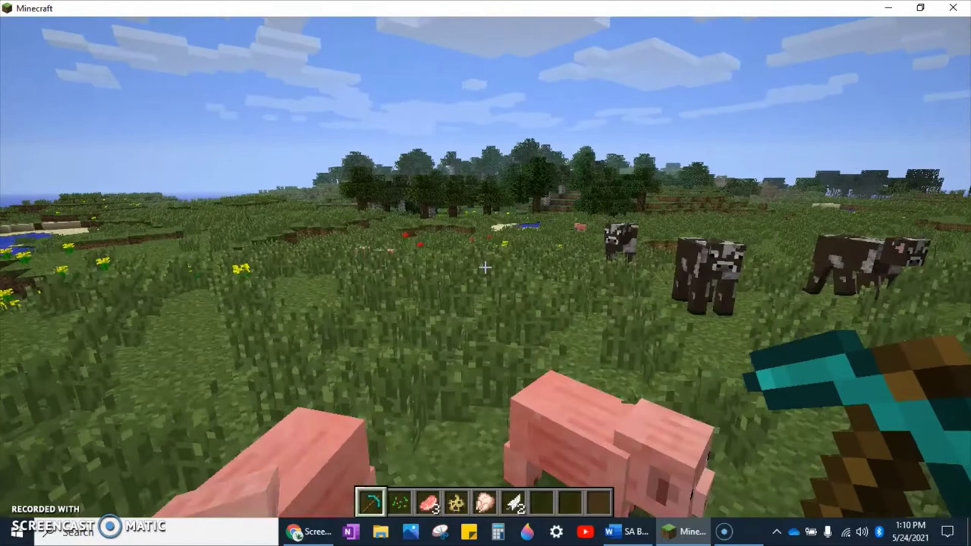
key(w)
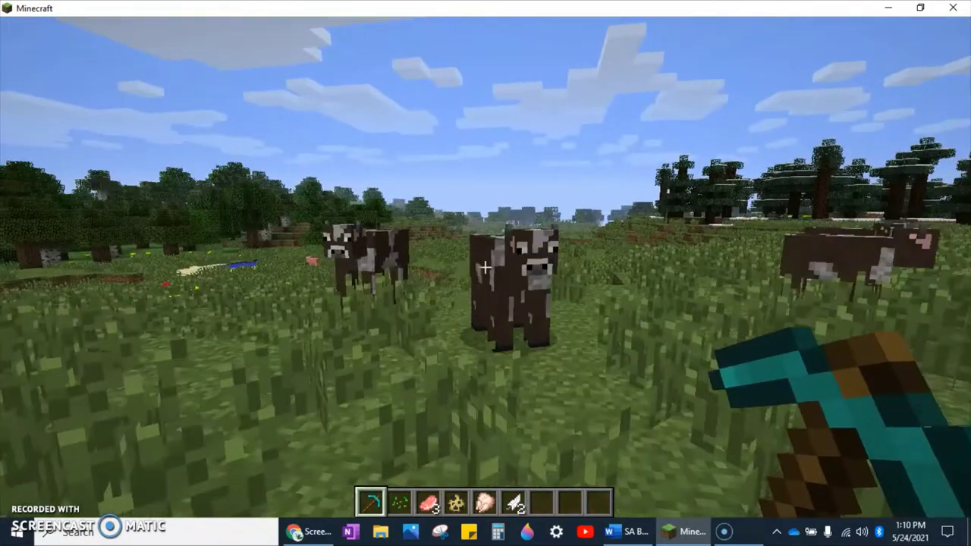
key(w)
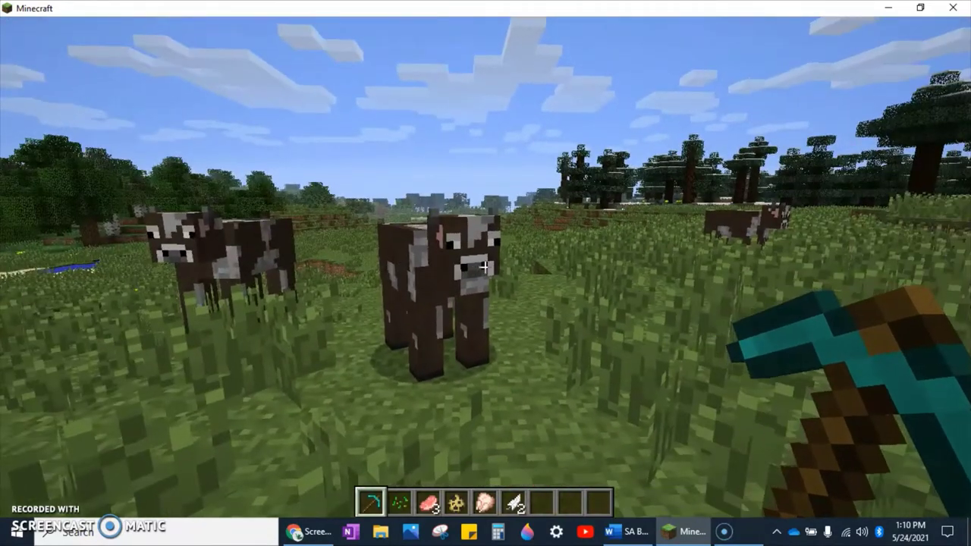
key(w)
key(w)
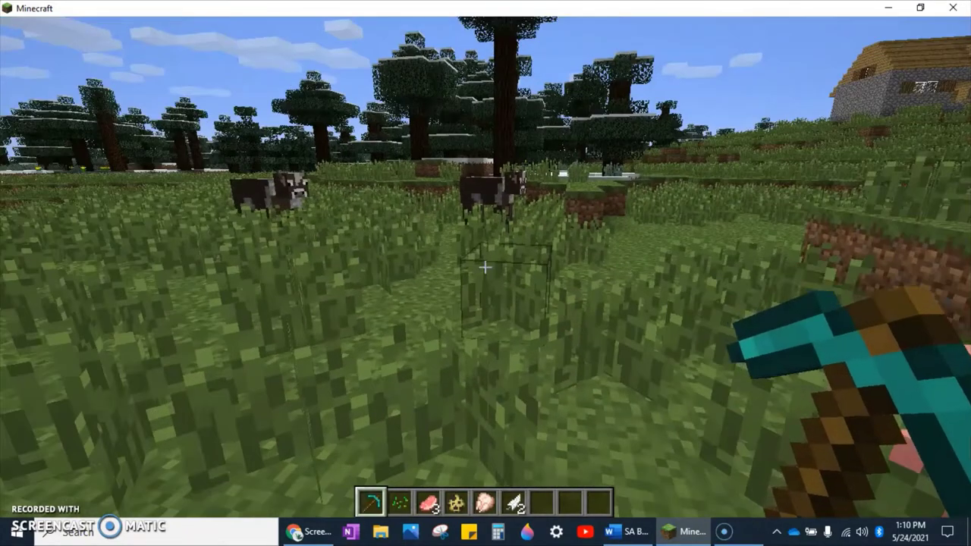
key(w)
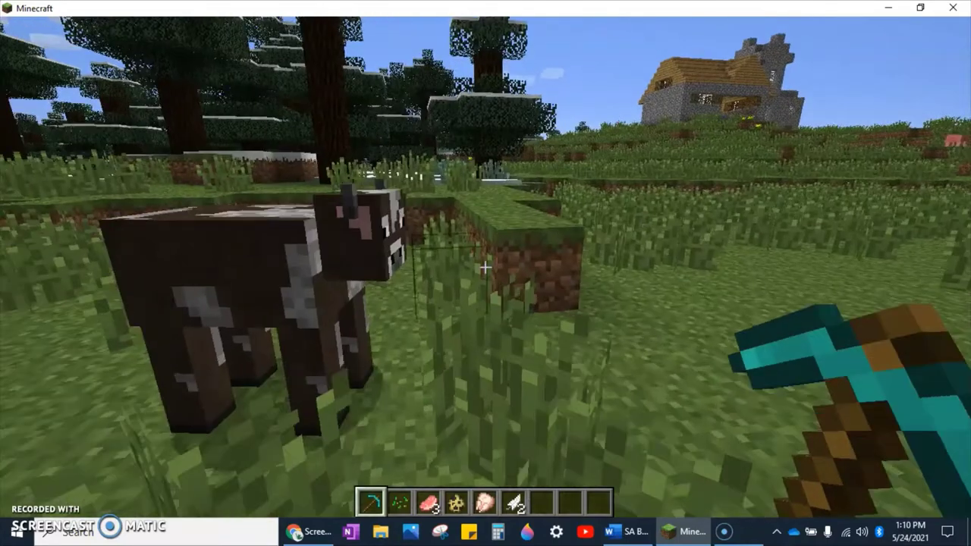
key(w)
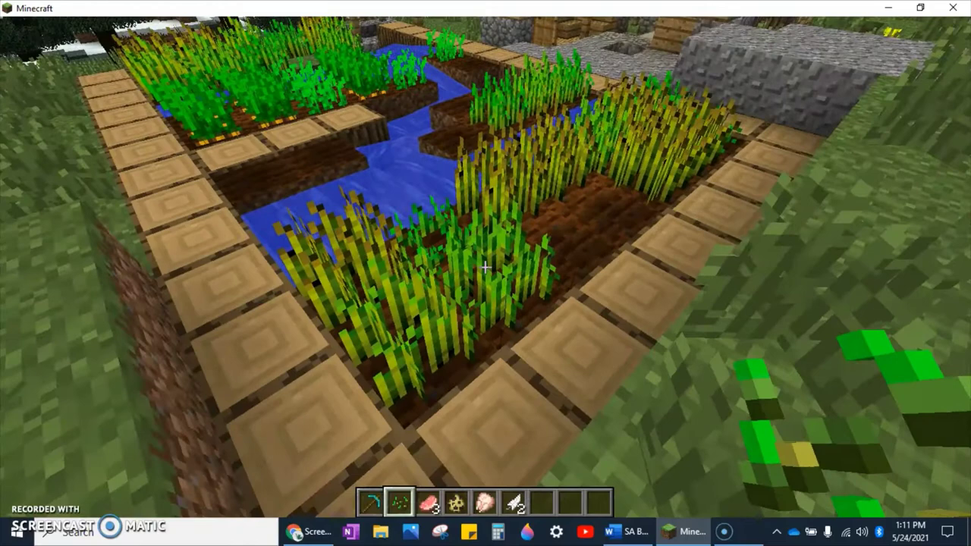
Step: Plant wheat seeds on the village farmland
right_click(485, 267)
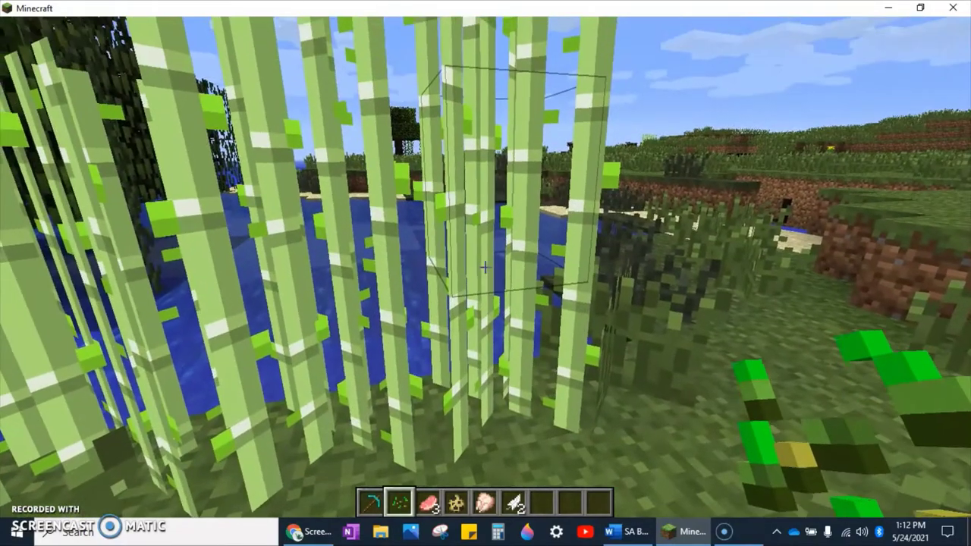
Step: Break the sugar cane stalks to gather six sugar cane
click(486, 273)
click(486, 267)
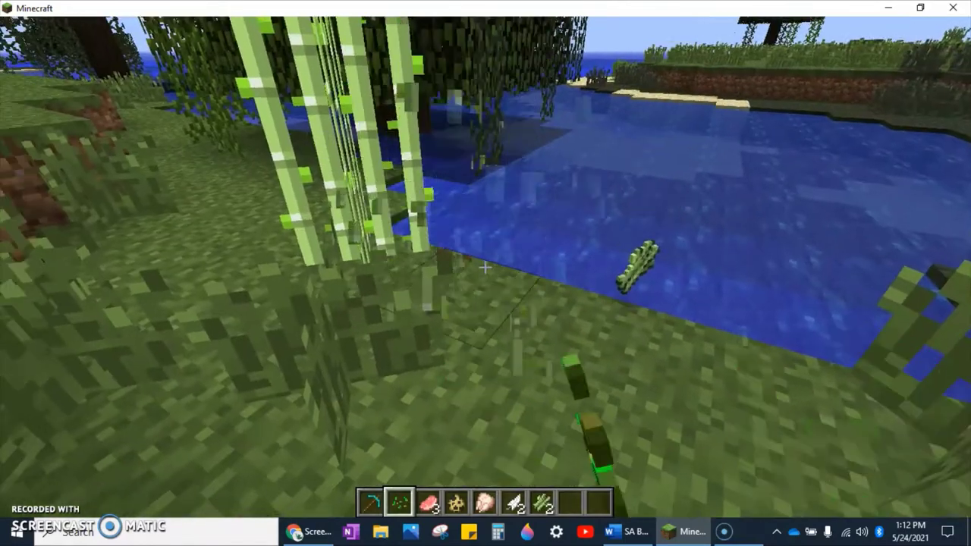
click(485, 267)
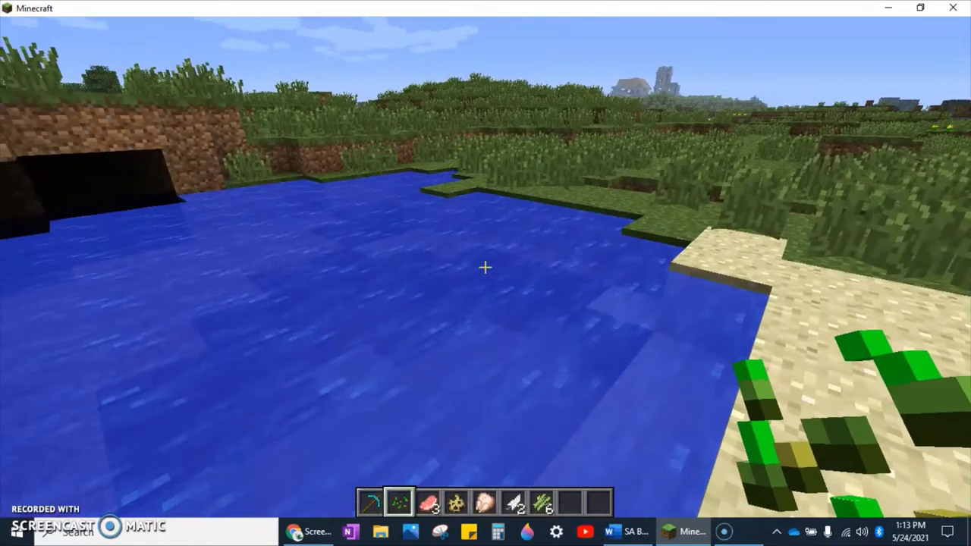
Step: Swim across the pond to the dark overhang and back toward the shore
key(w)
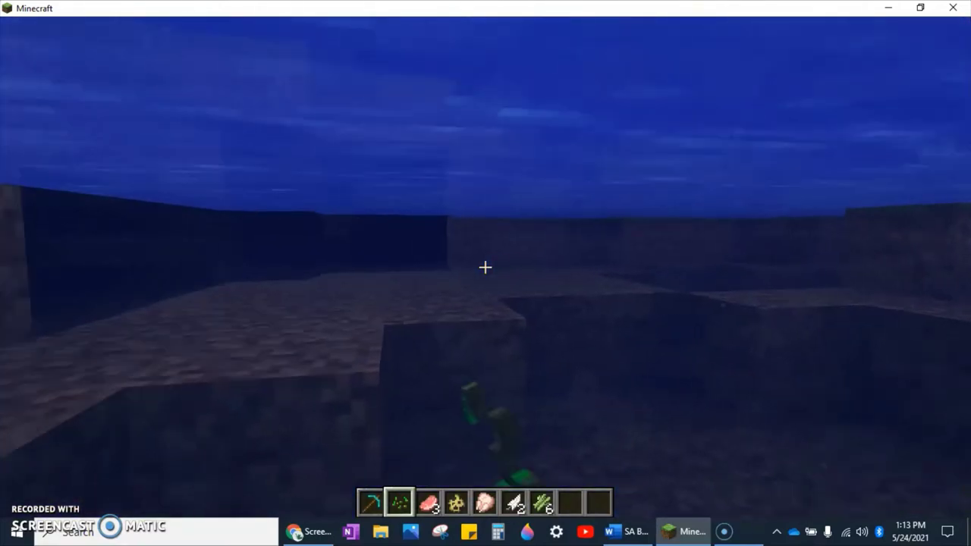
key(space)
key(w)
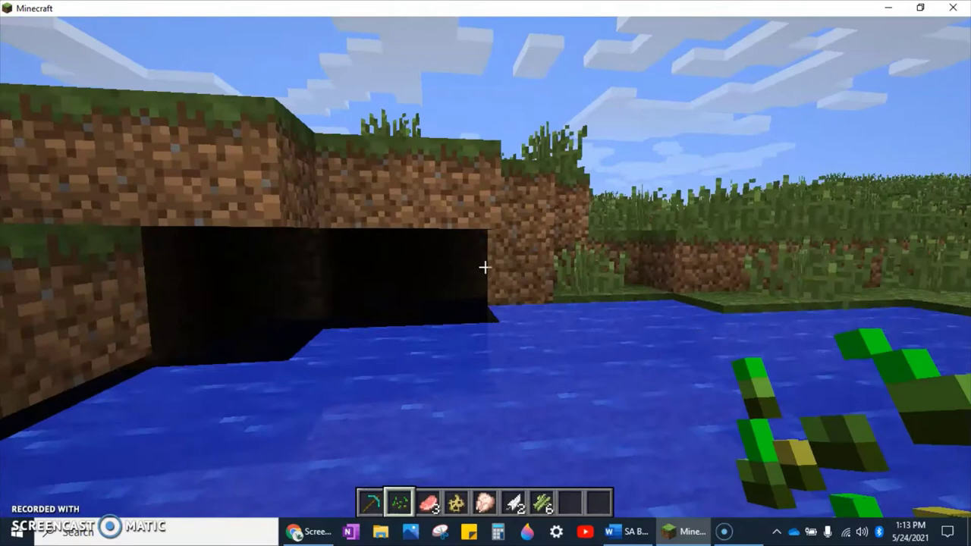
key(w)
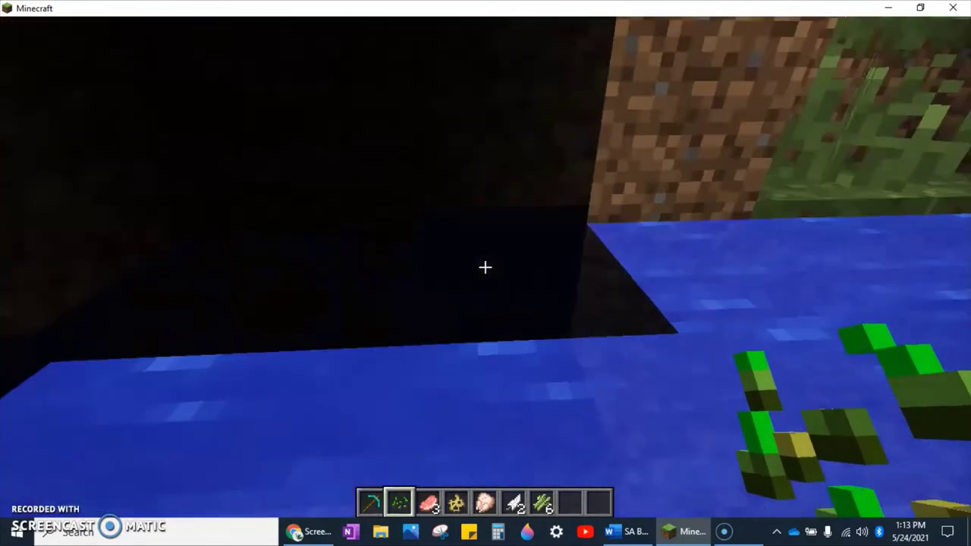
key(w)
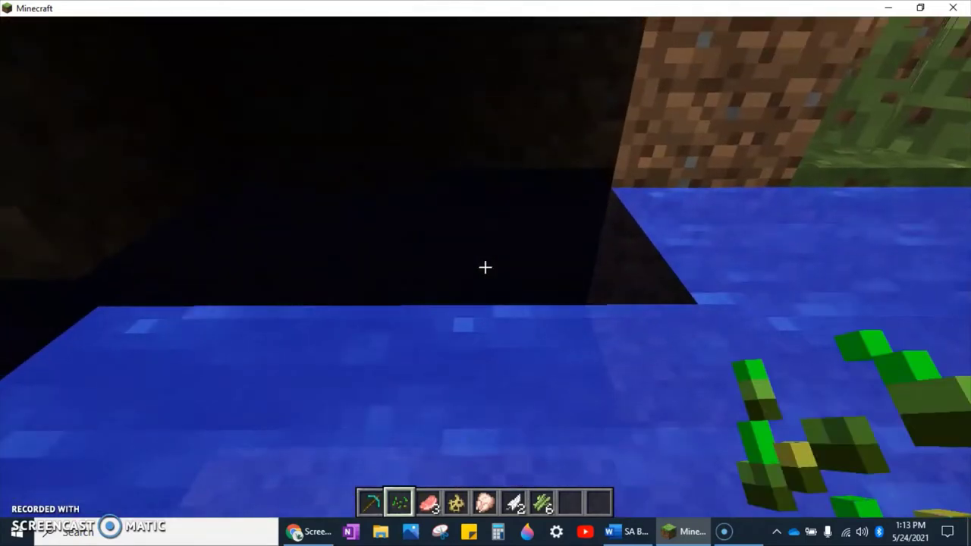
key(w)
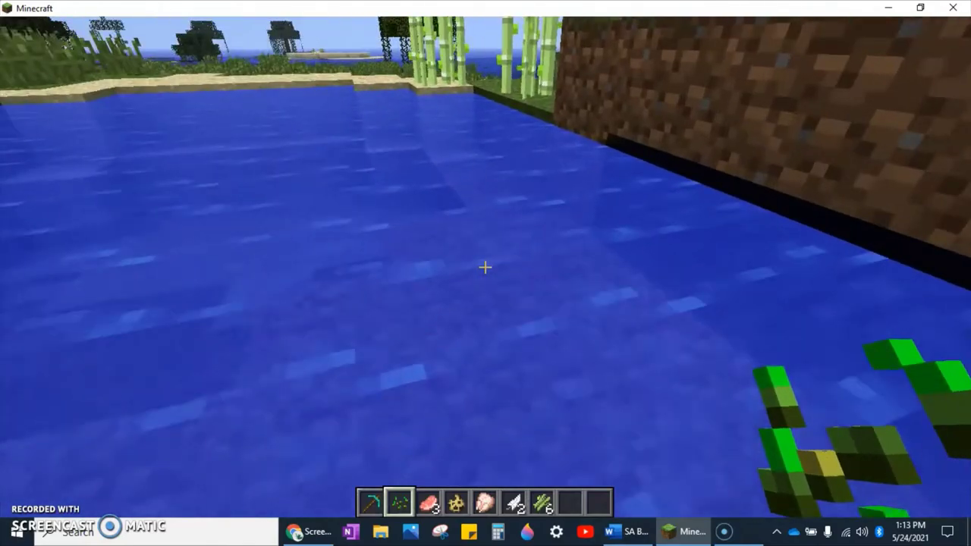
key(w)
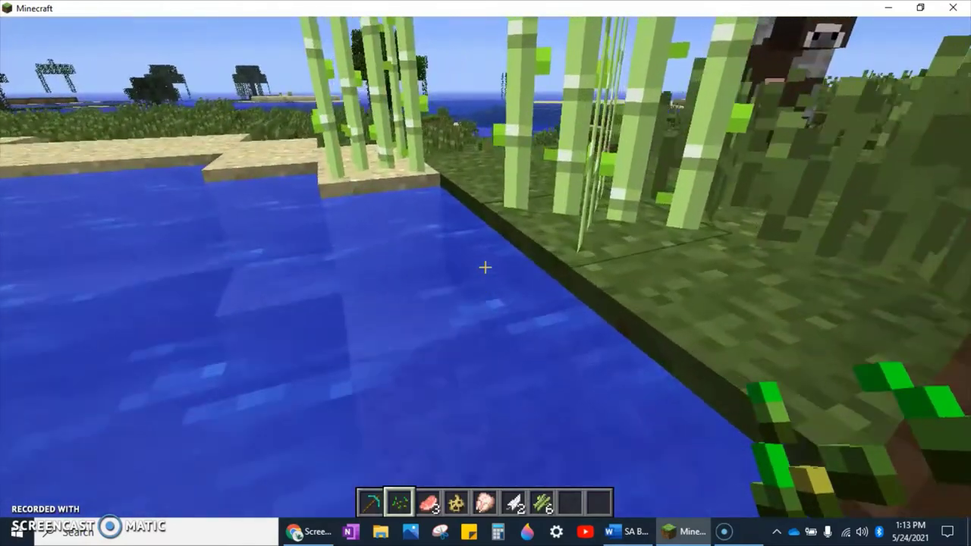
Step: Climb onto the grassy island and walk through tall grass to the sand by the water
key(w)
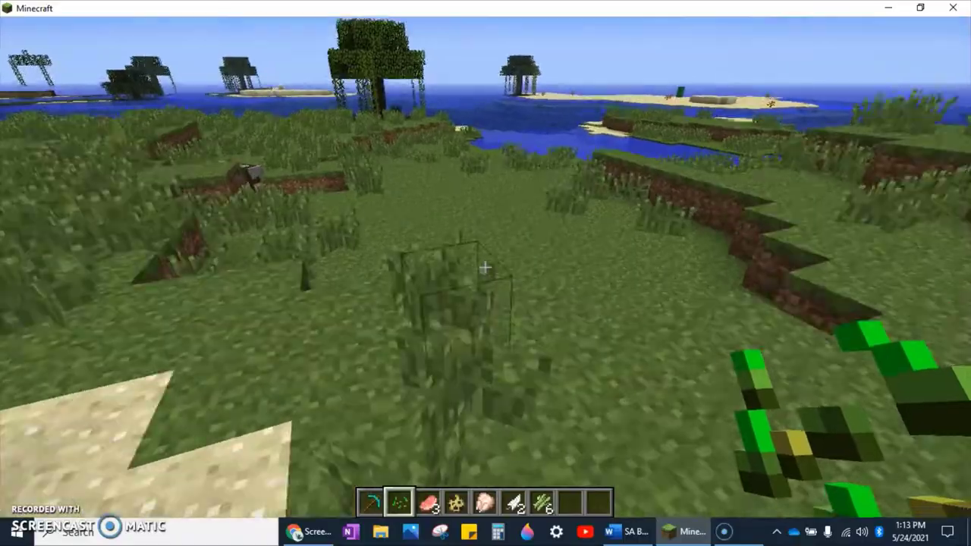
key(w)
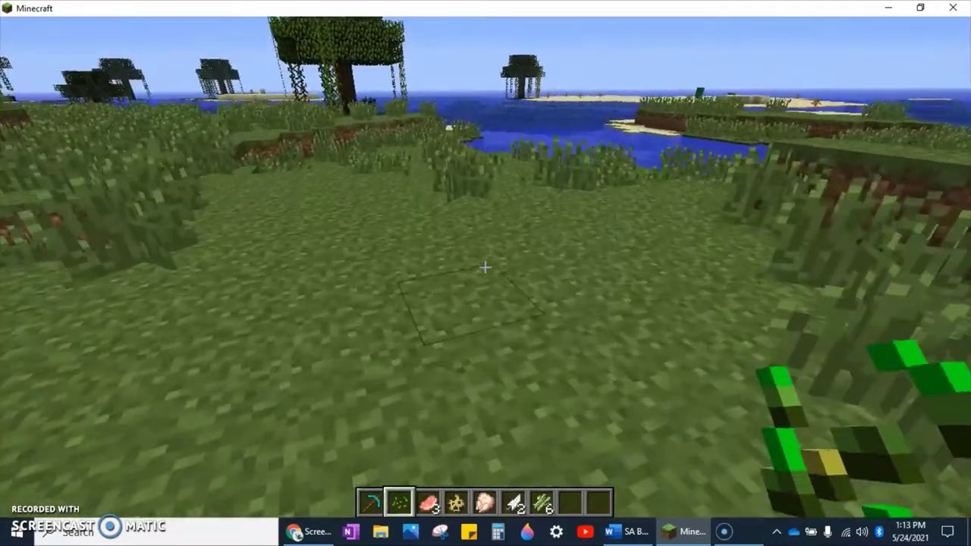
key(w)
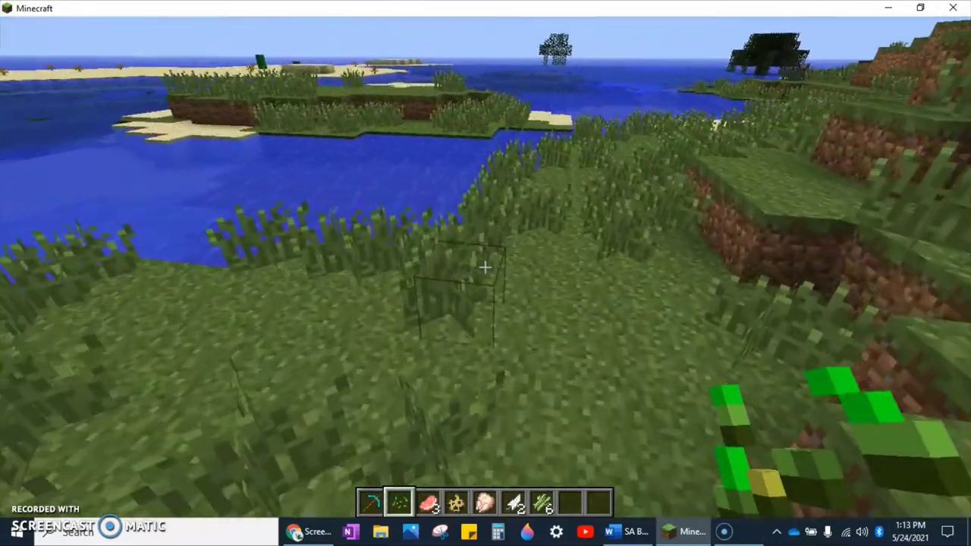
key(w)
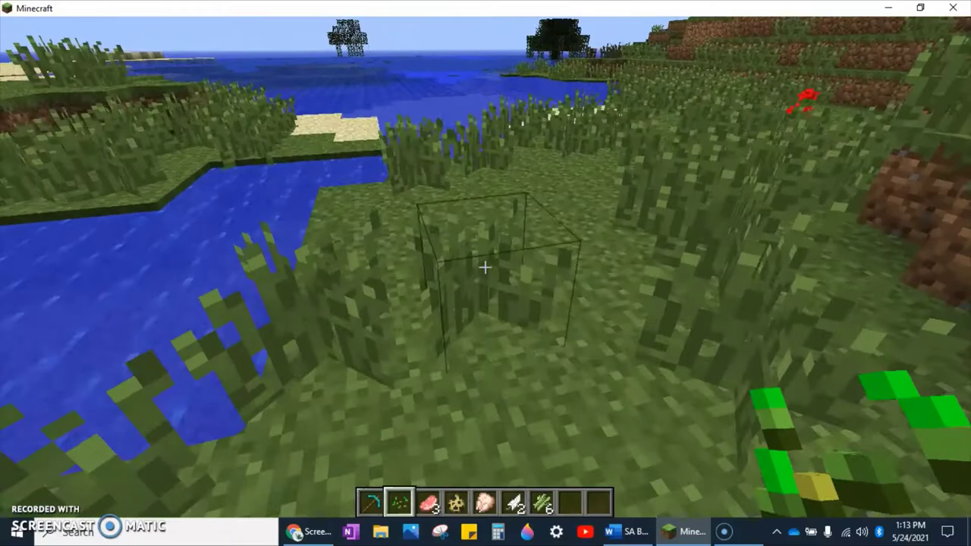
key(w)
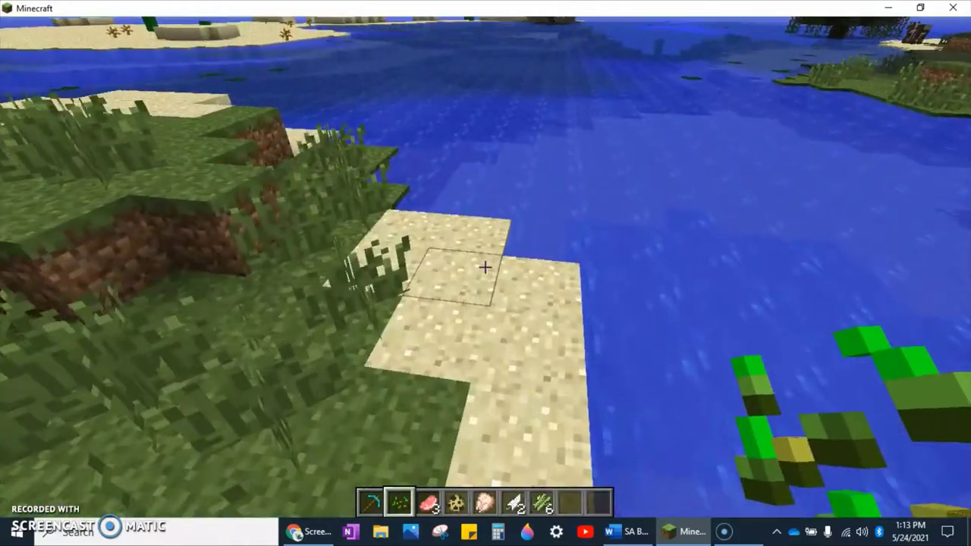
key(w)
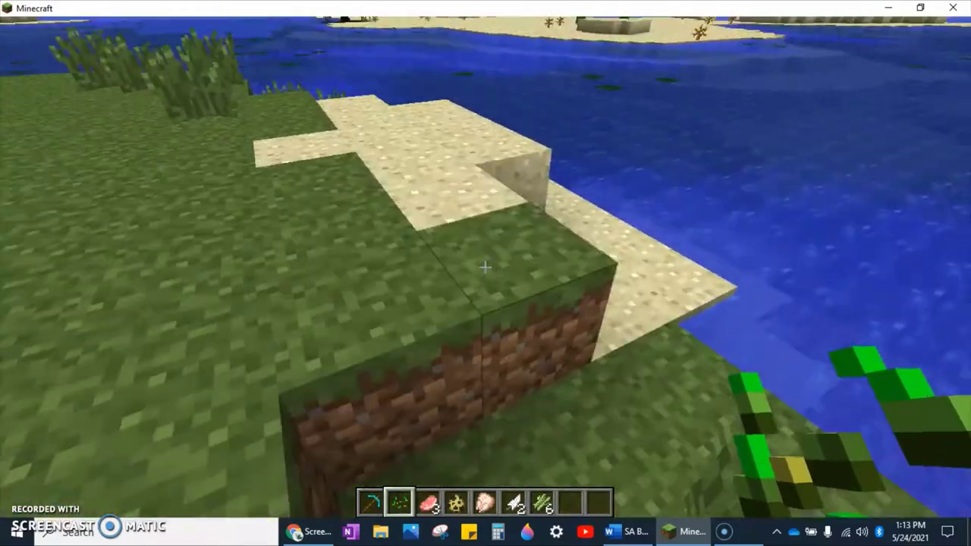
key(w)
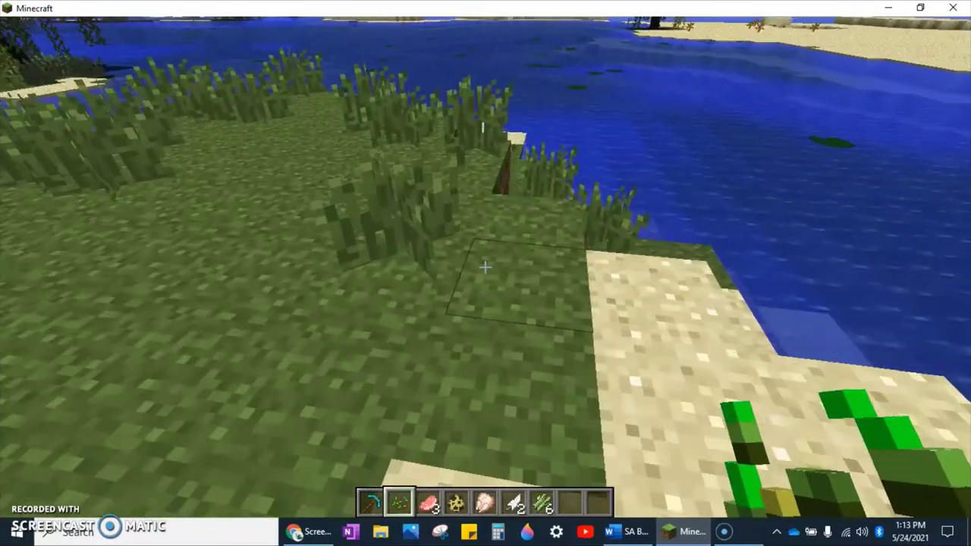
key(w)
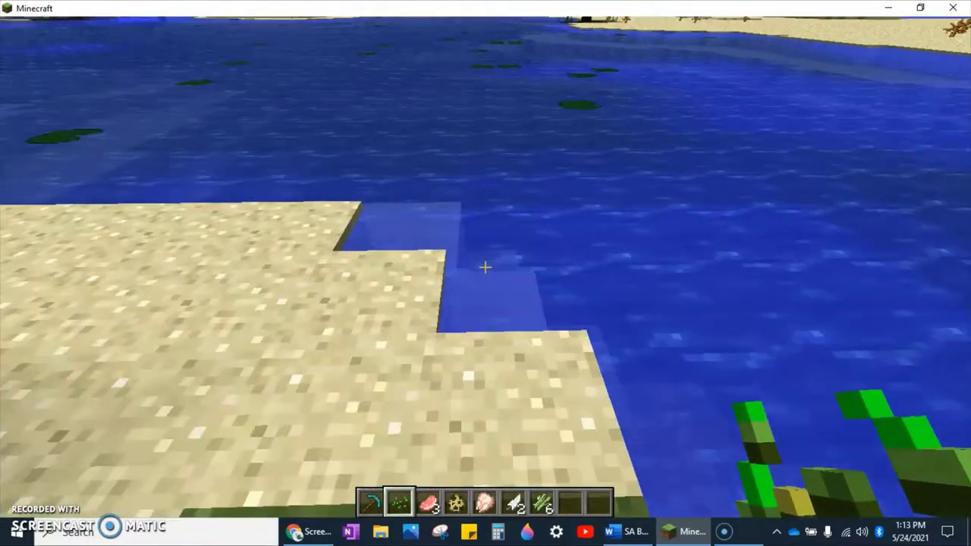
key(w)
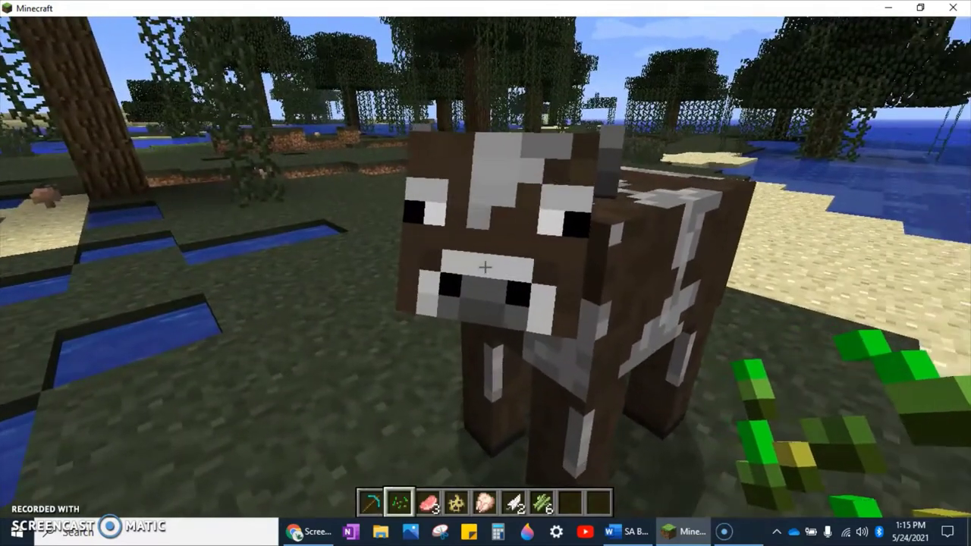
Step: Hit the cow, switch to the diamond pickaxe in slot 1, and walk up against the cow
click(485, 267)
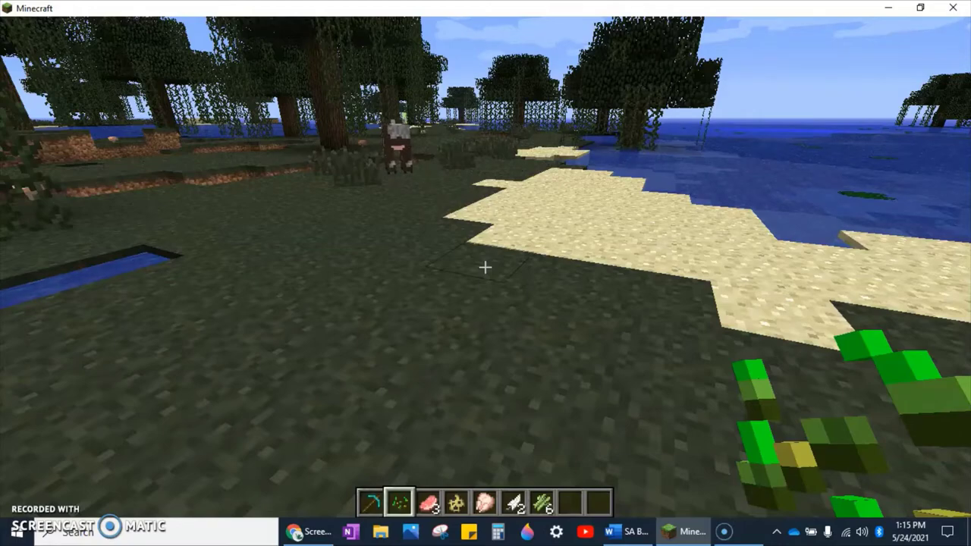
key(1)
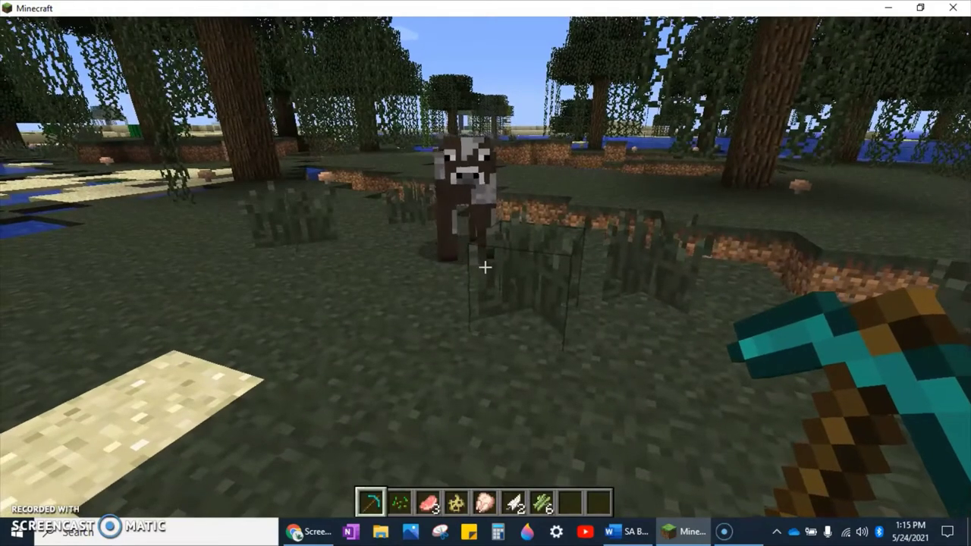
key(w)
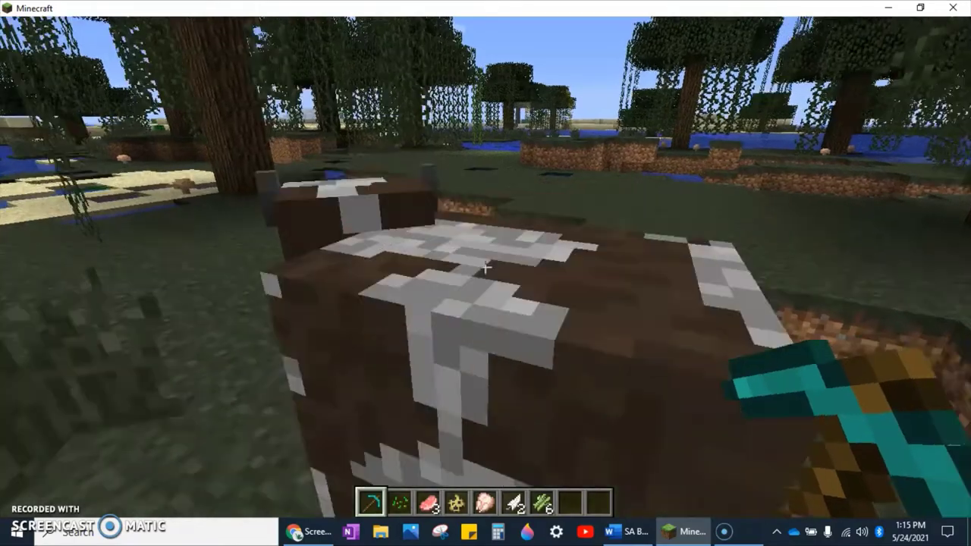
Step: Walk down into the trench, mine the stone block ahead, and step into the water
key(w)
key(w)
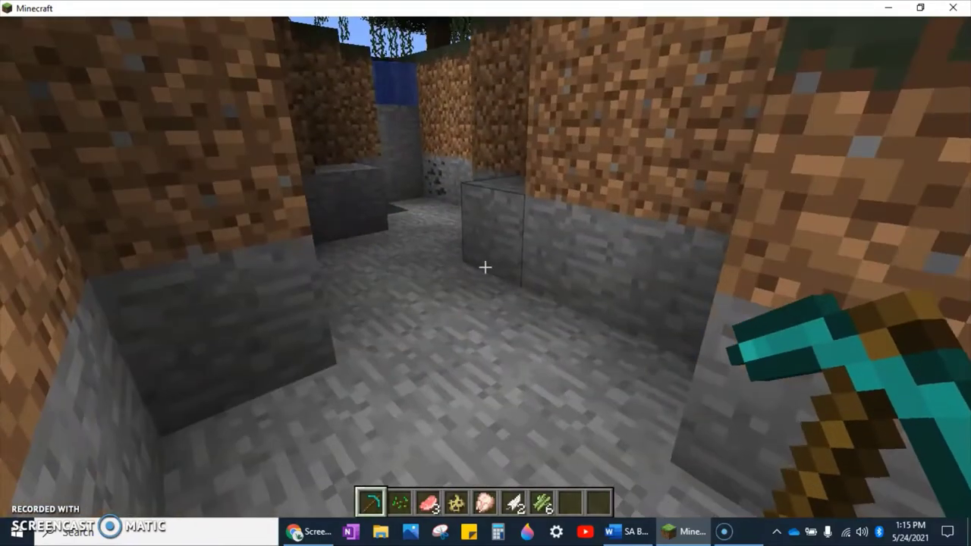
key(w)
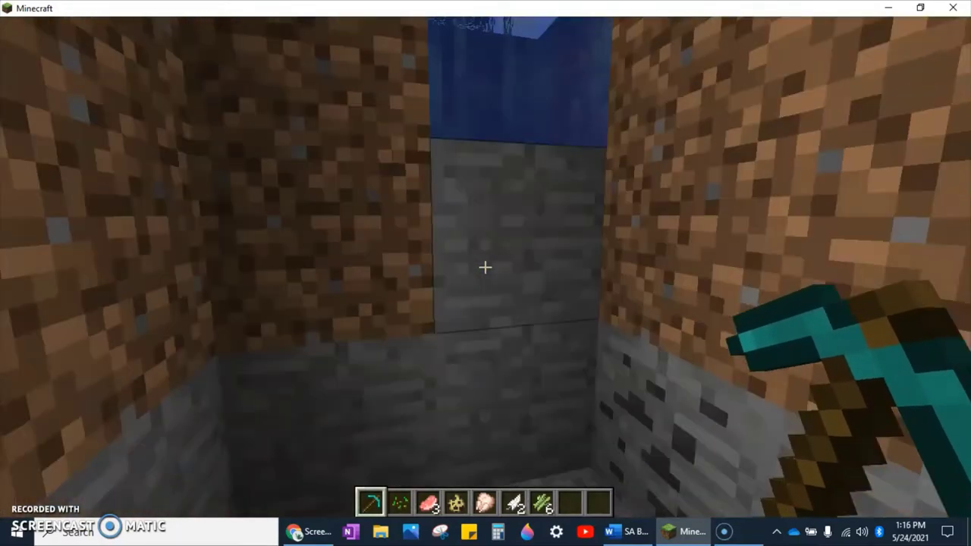
click(486, 267)
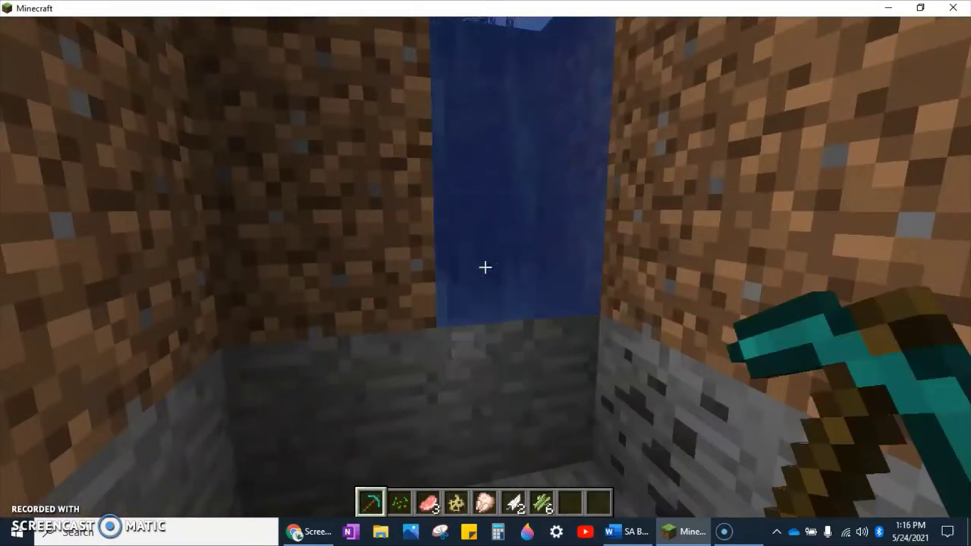
key(w)
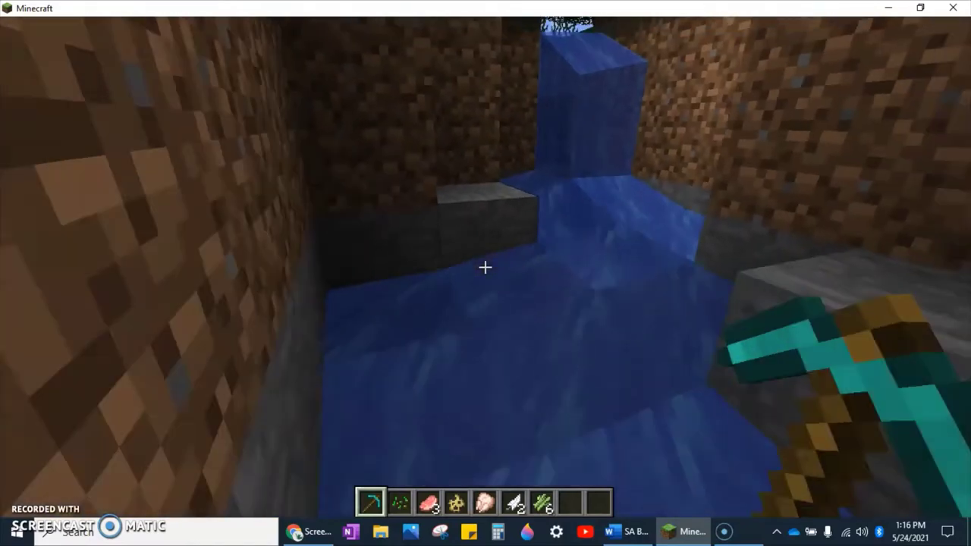
Step: Mine three more stone blocks along the floor and water channel of the trench
key(w)
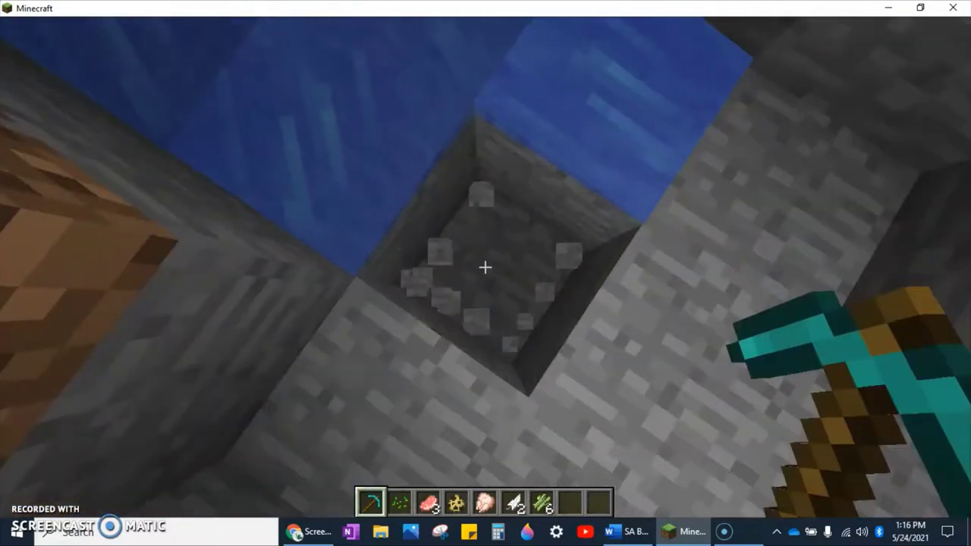
click(486, 267)
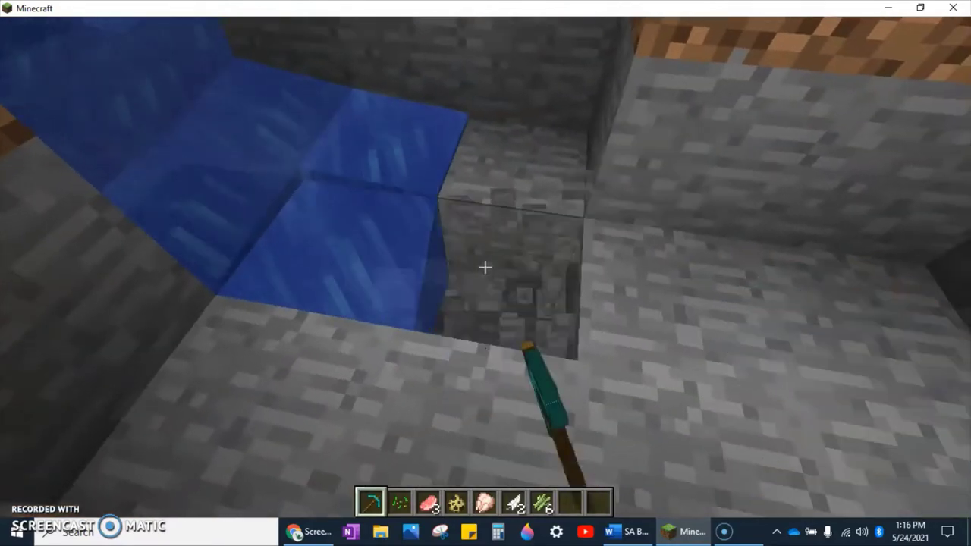
click(486, 268)
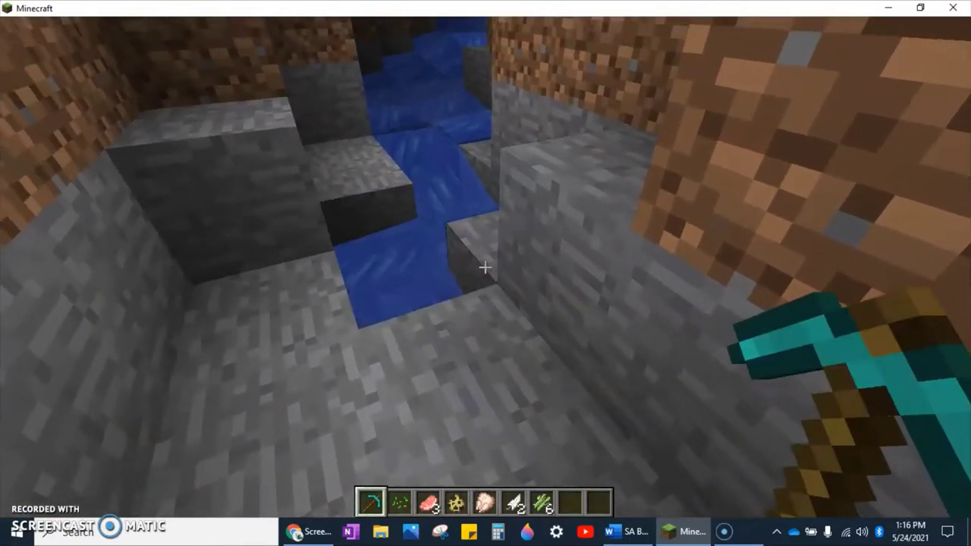
click(486, 267)
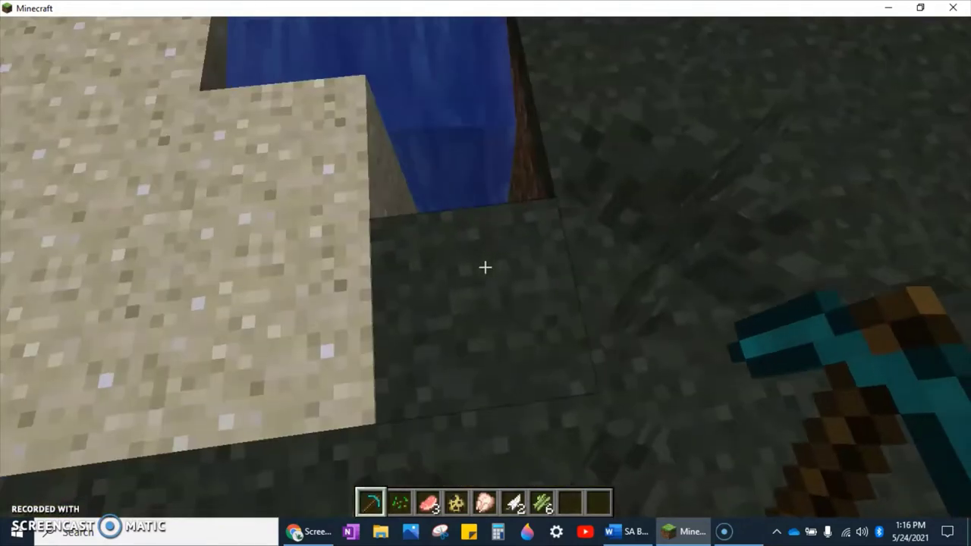
Step: Dig two dirt blocks by the sand pit, kill the sheep with two hits, and open the inventory
click(486, 267)
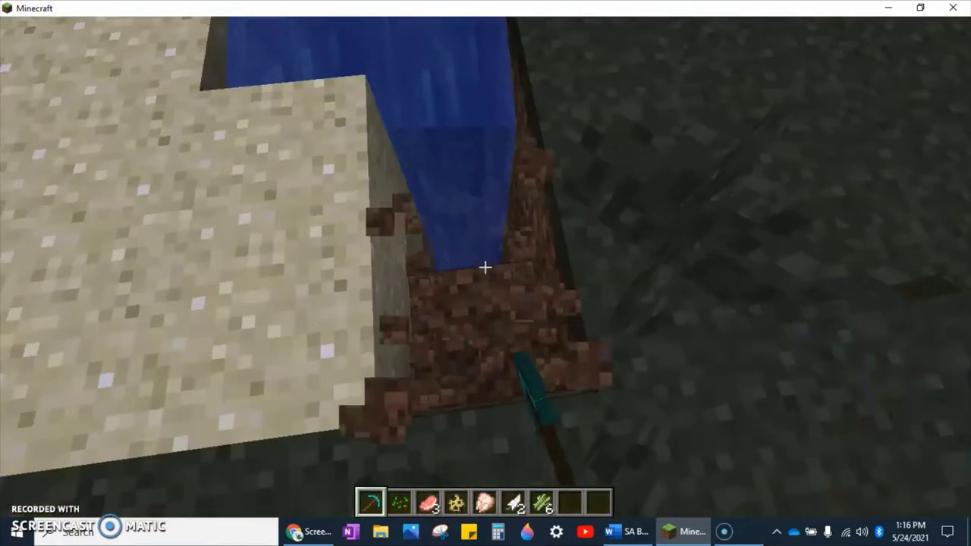
click(486, 267)
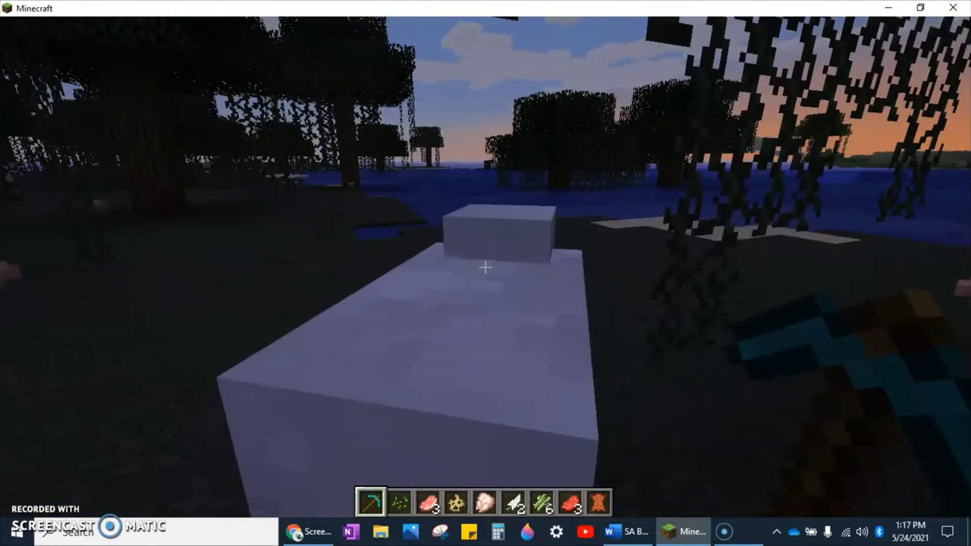
click(485, 267)
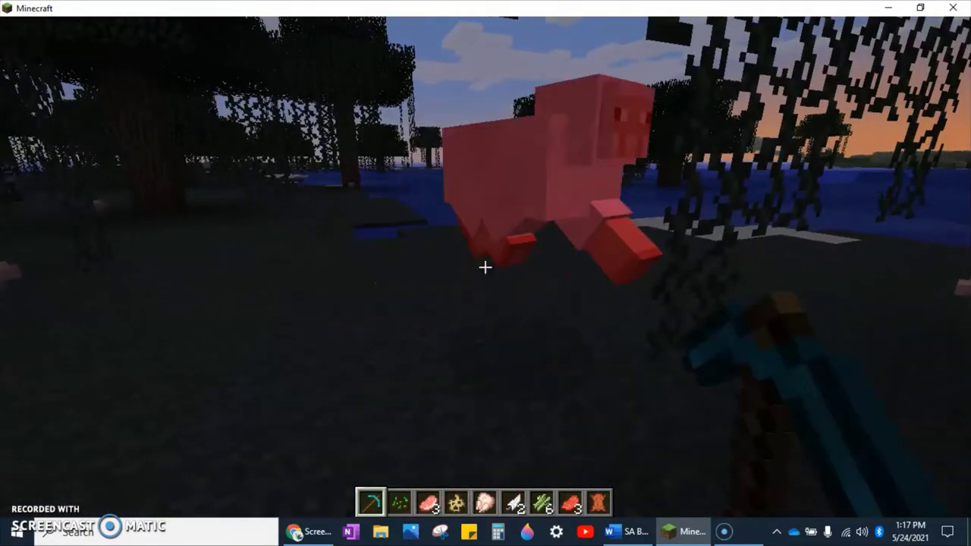
click(486, 267)
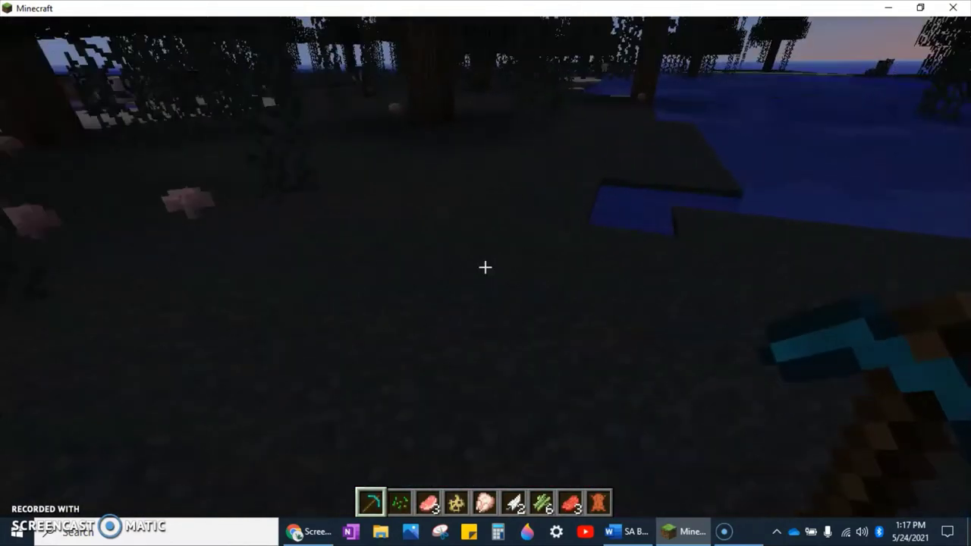
key(e)
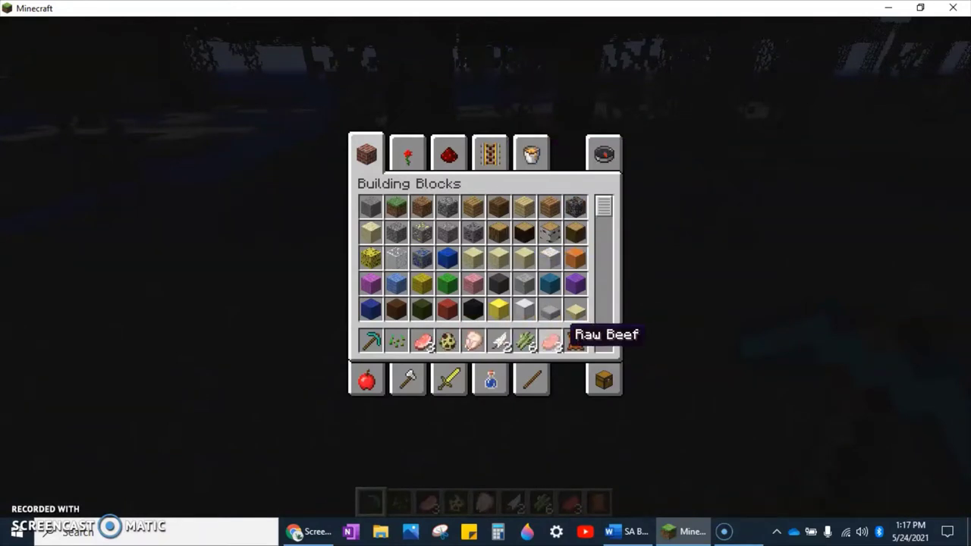
Step: Browse the Foodstuffs, Tools and Materials tabs, settling on the Brewing potions tab
click(409, 380)
click(367, 379)
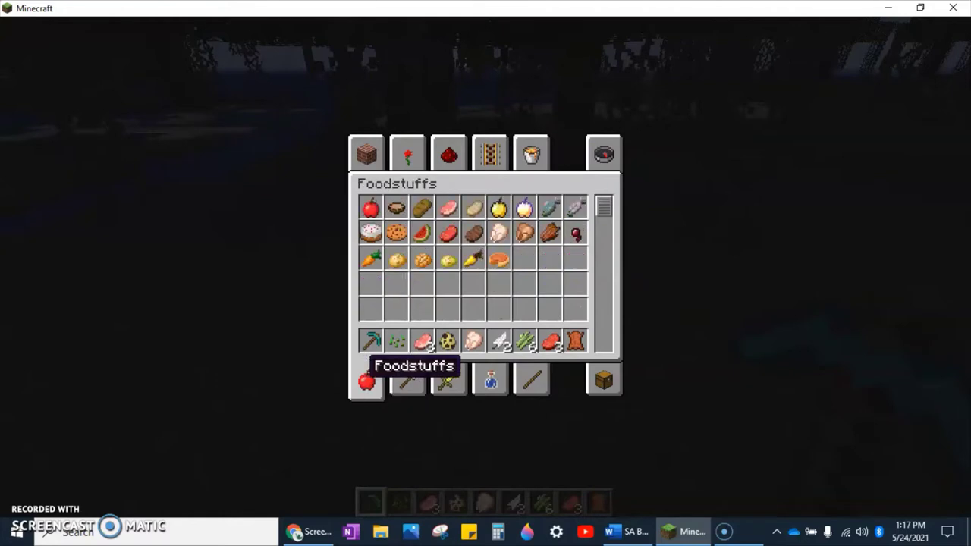
click(408, 379)
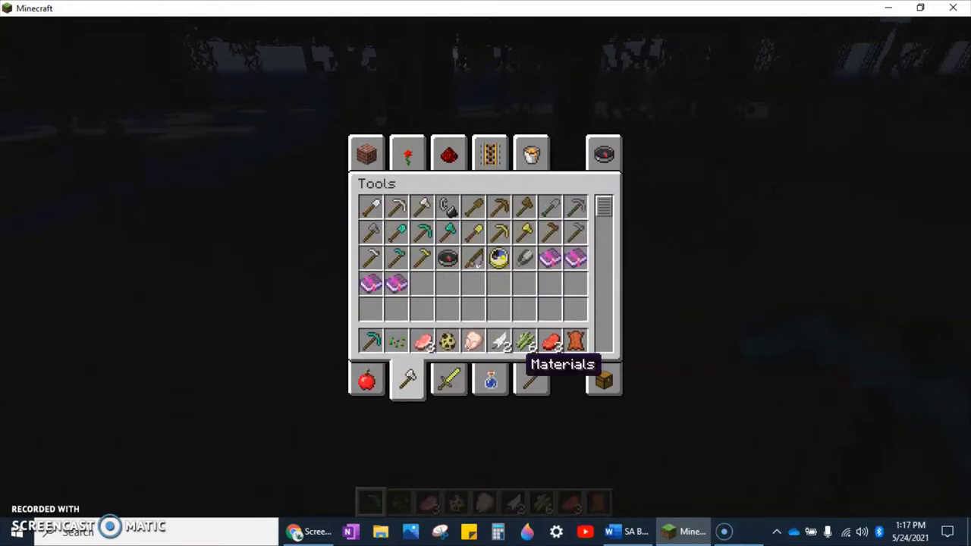
click(532, 379)
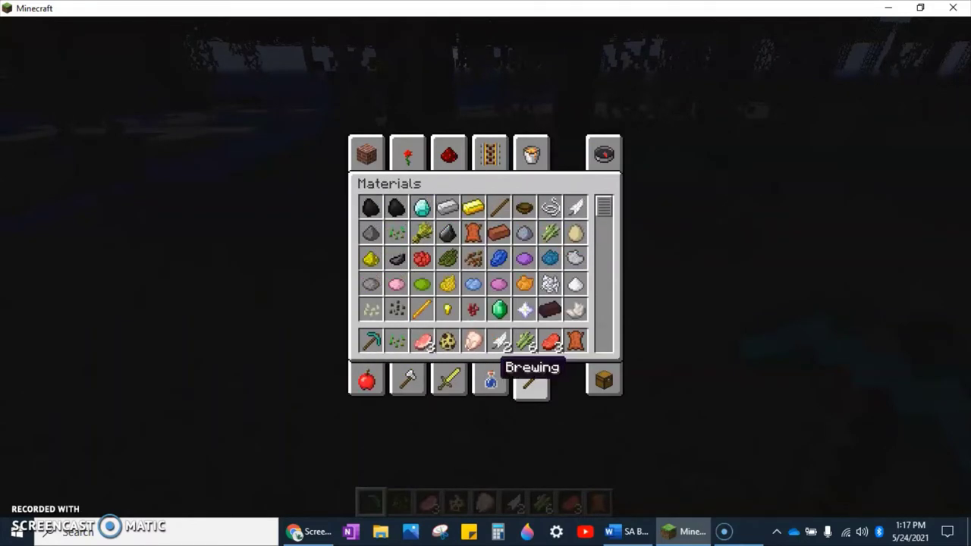
click(491, 377)
click(533, 377)
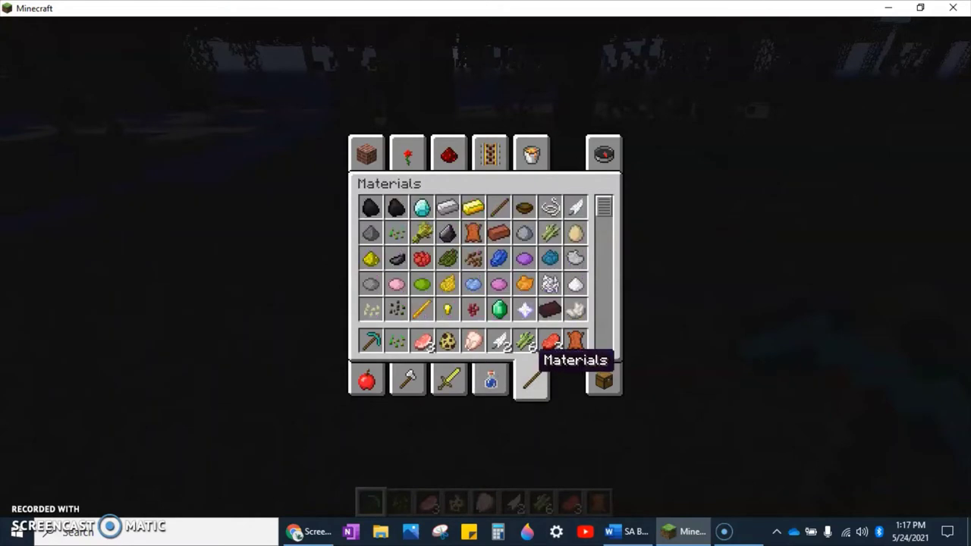
click(491, 378)
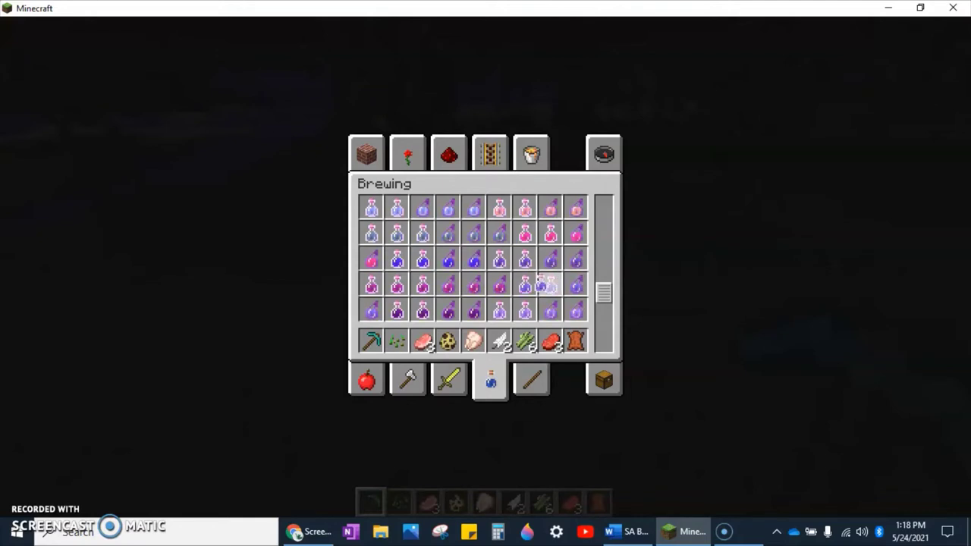
Step: Browse the Miscellaneous, Decoration Blocks and Transportation tabs, then close the inventory
click(530, 151)
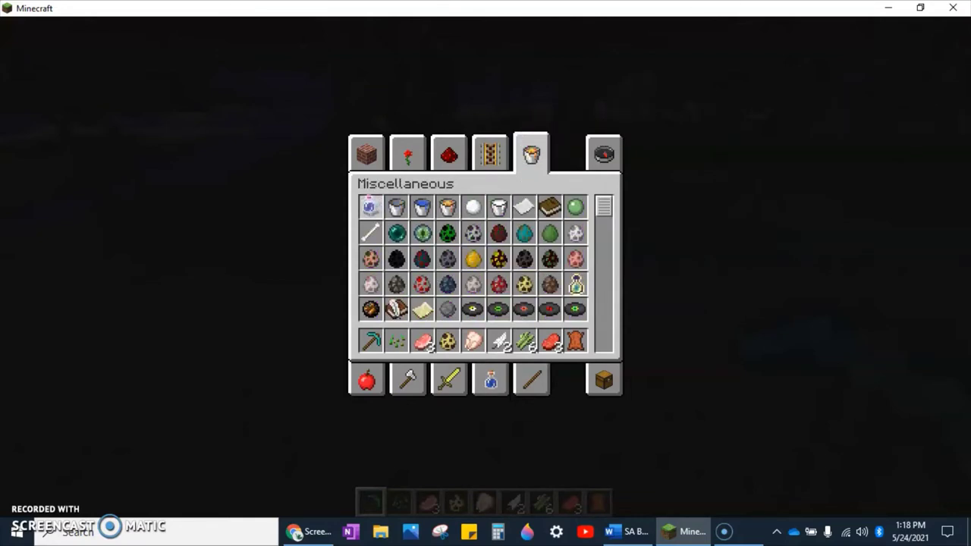
click(416, 152)
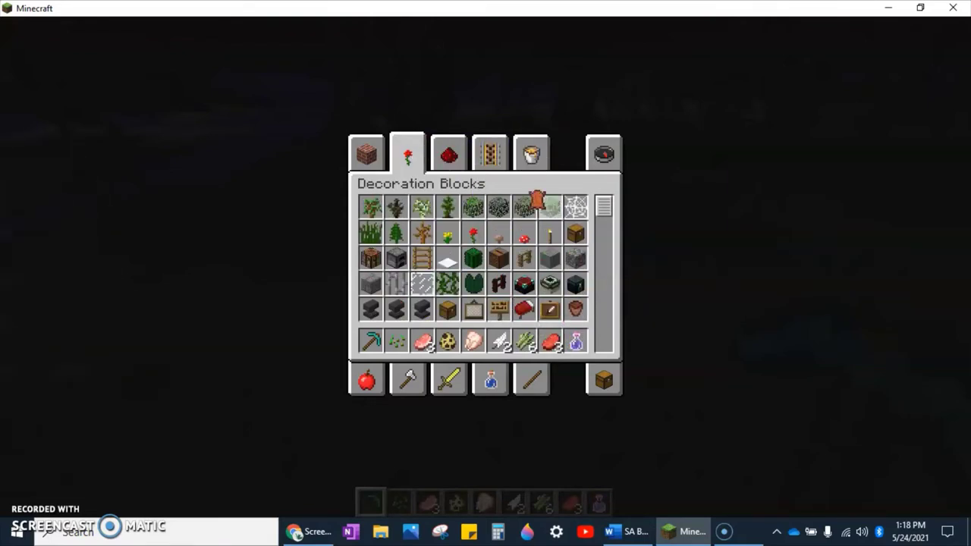
click(495, 153)
key(e)
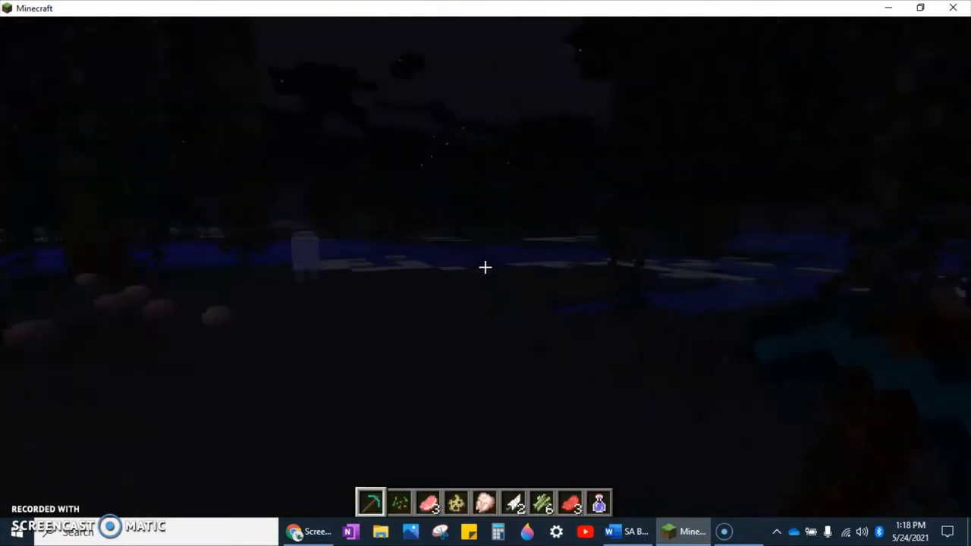
Step: Walk past the sheep toward the pond and step onto the lily pads
key(w)
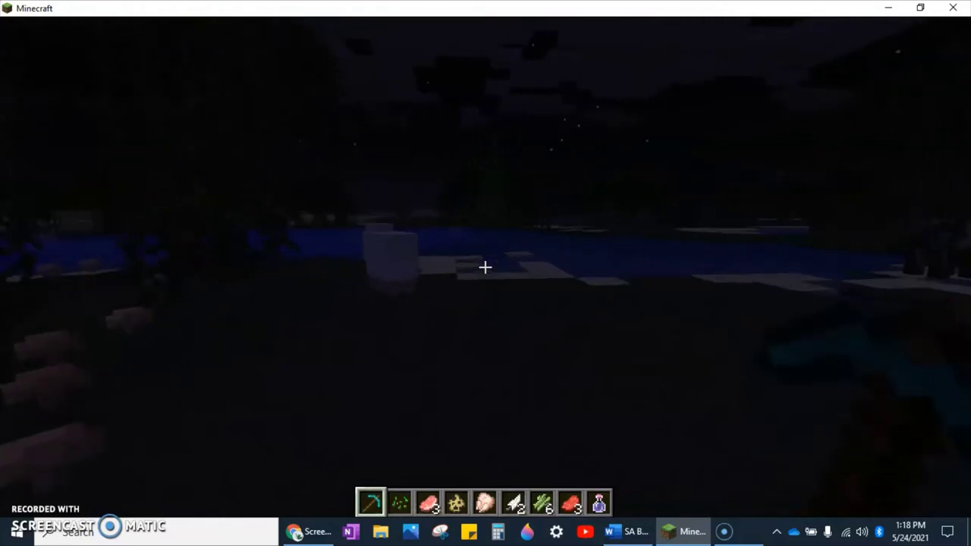
key(w)
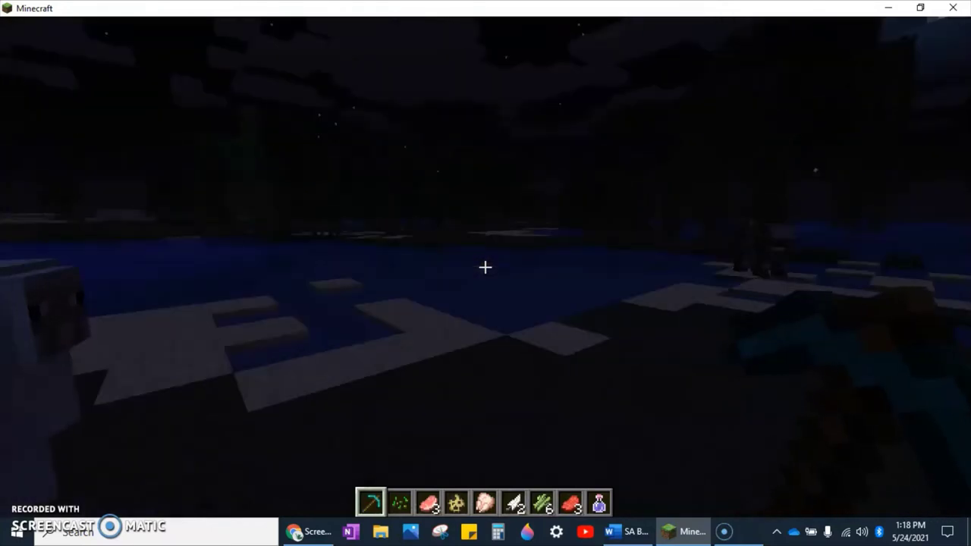
key(w)
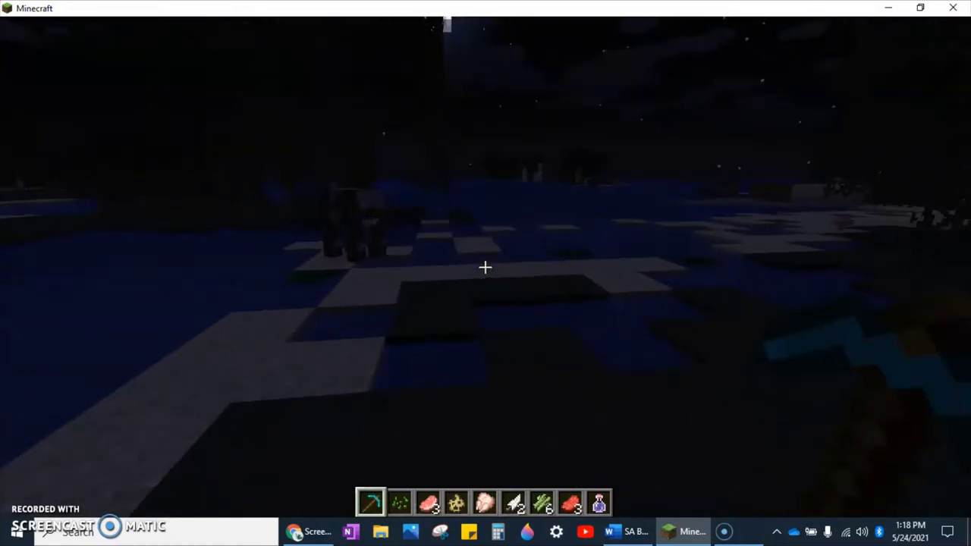
key(w)
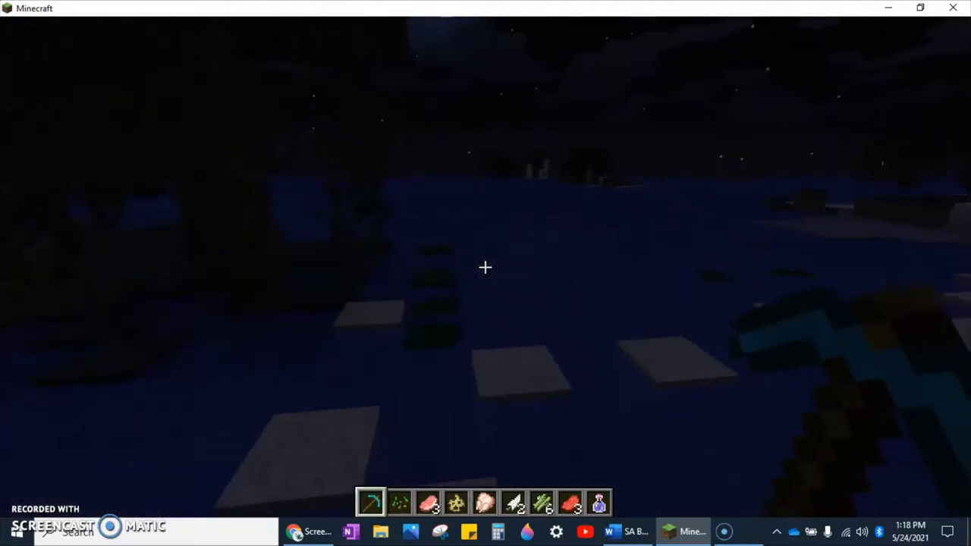
key(w)
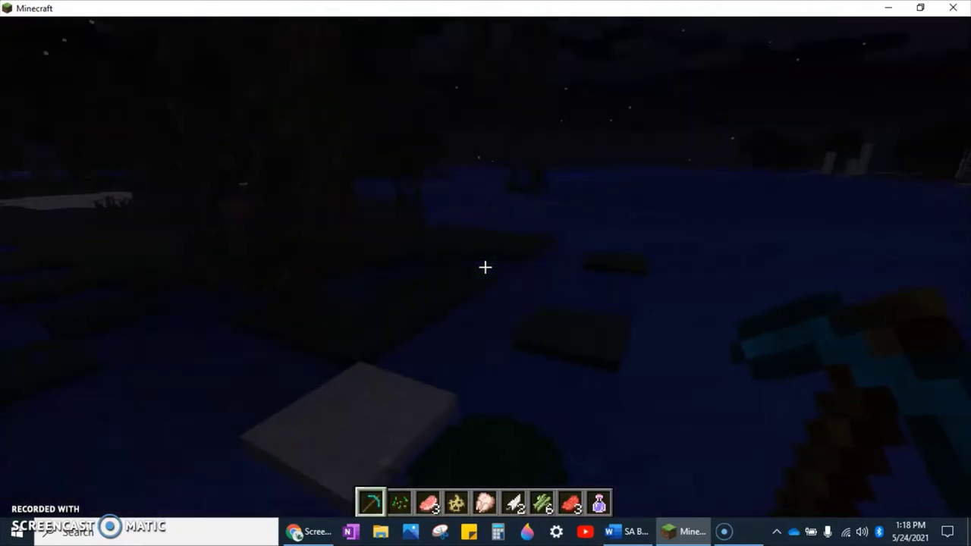
key(w)
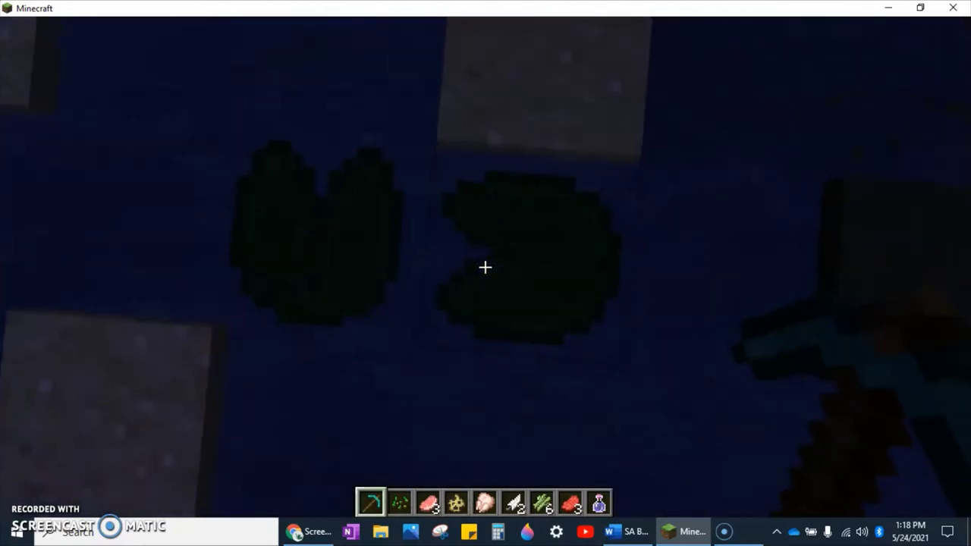
key(w)
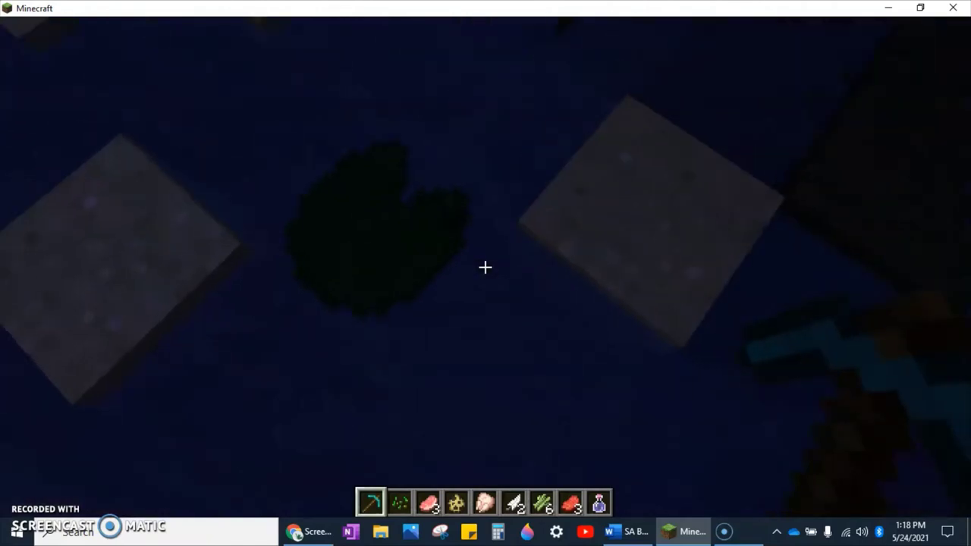
Step: Cross the lily pads into the dark swamp and face the water and moon
key(w)
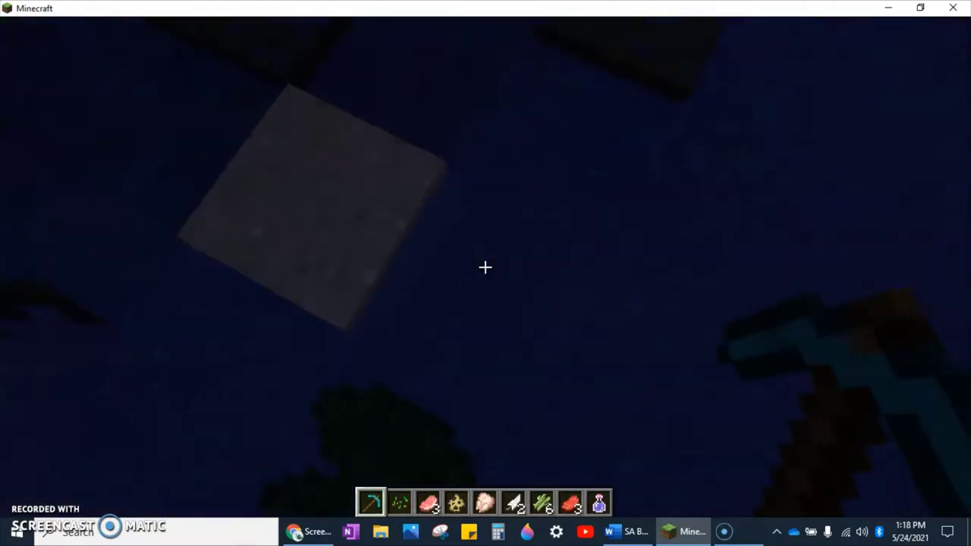
key(w)
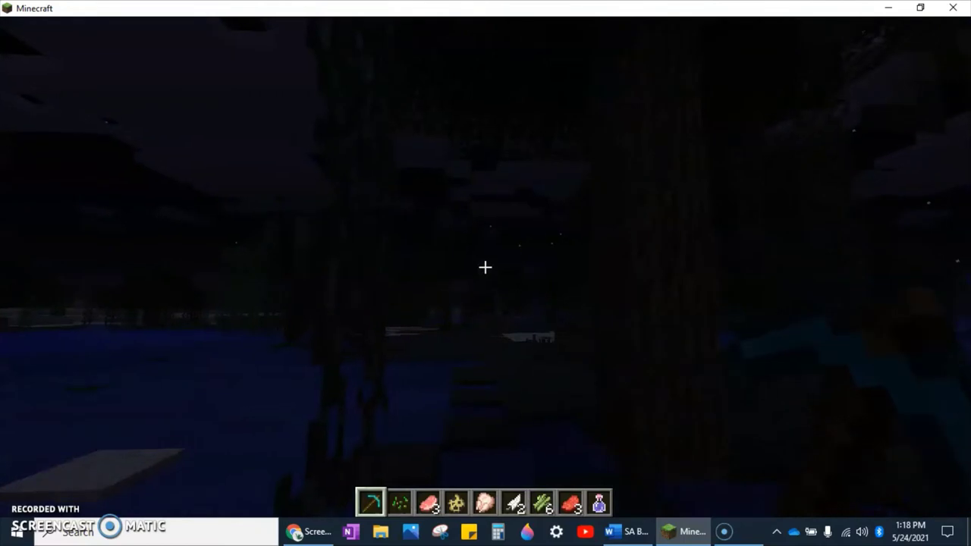
key(w)
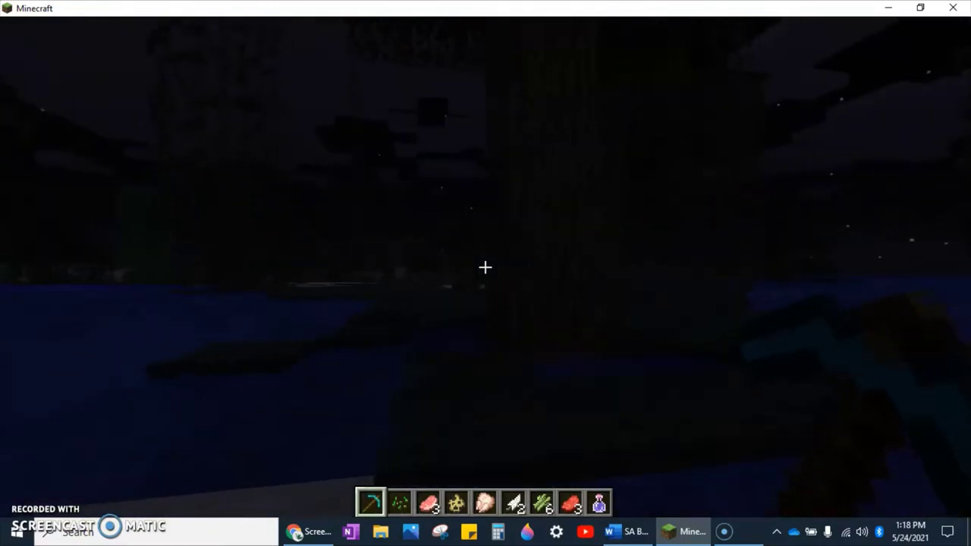
key(w)
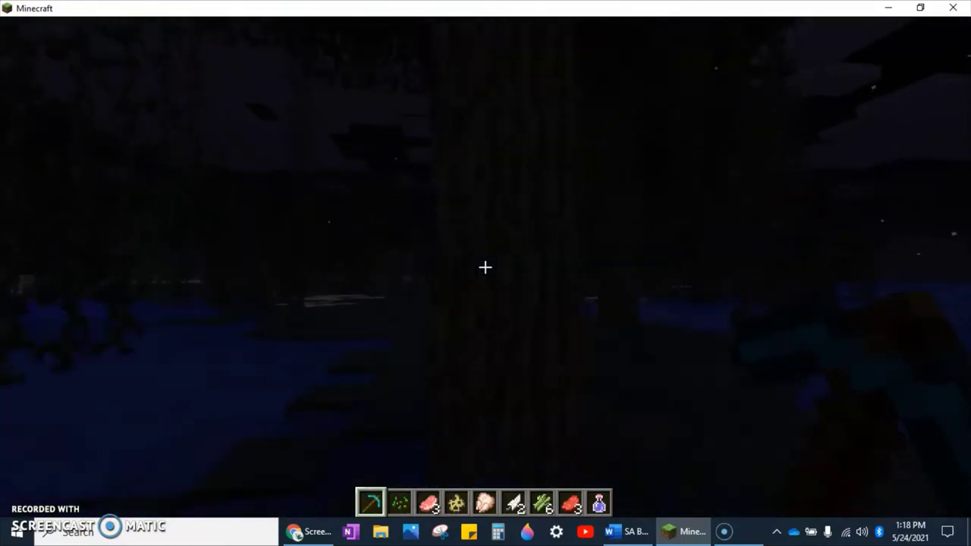
key(w)
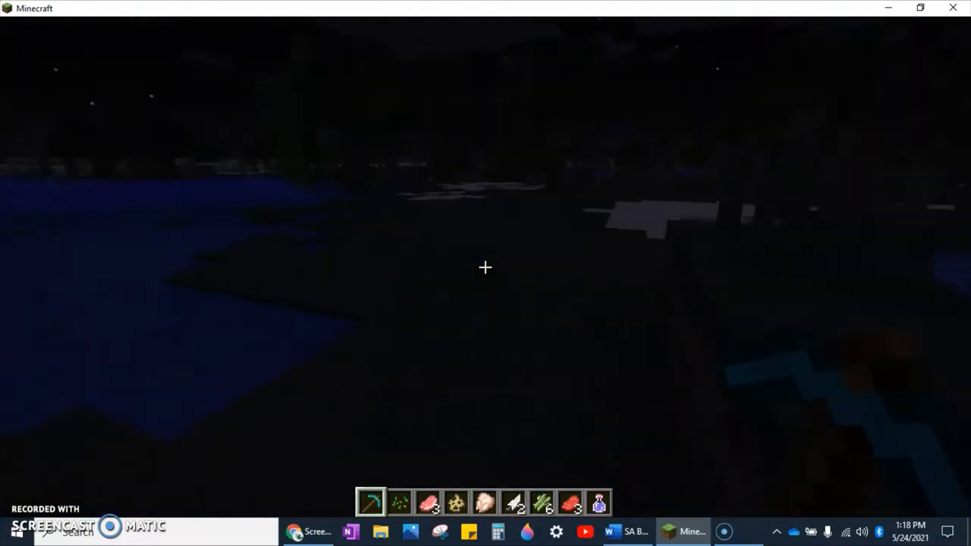
Step: Walk along the swamp shore toward the sand patch
key(w)
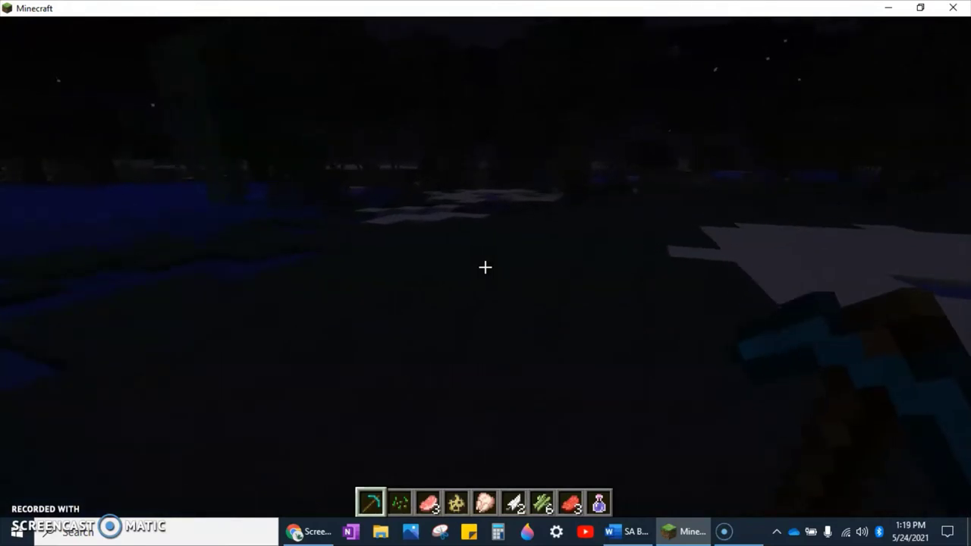
key(w)
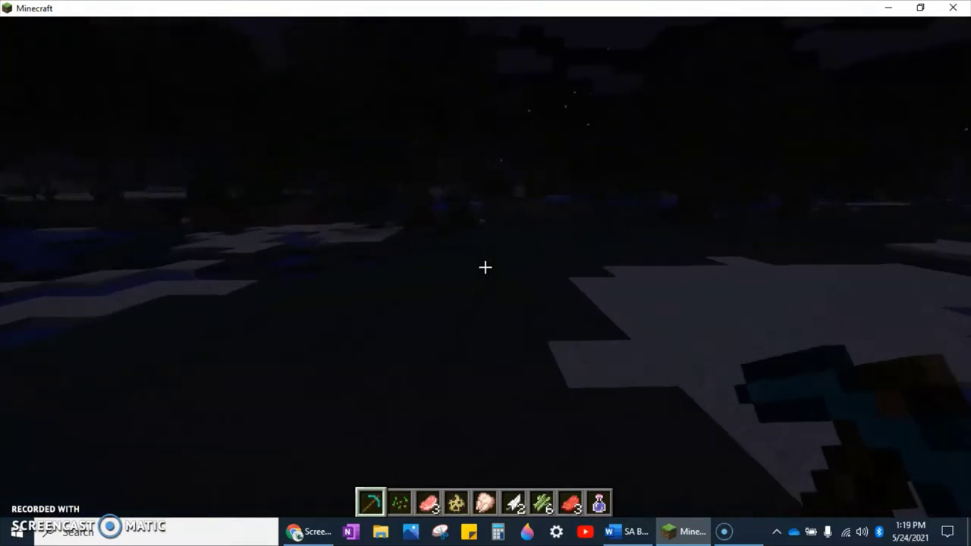
key(w)
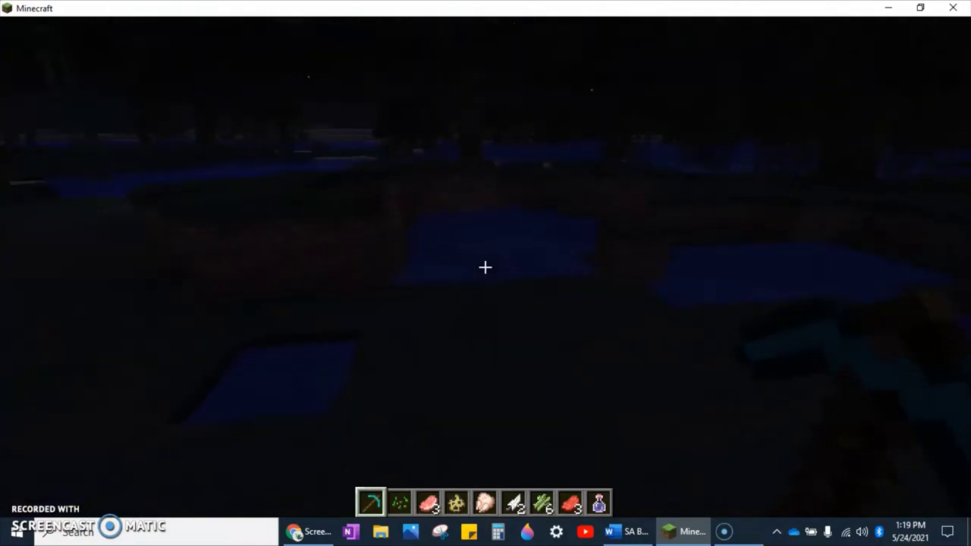
key(w)
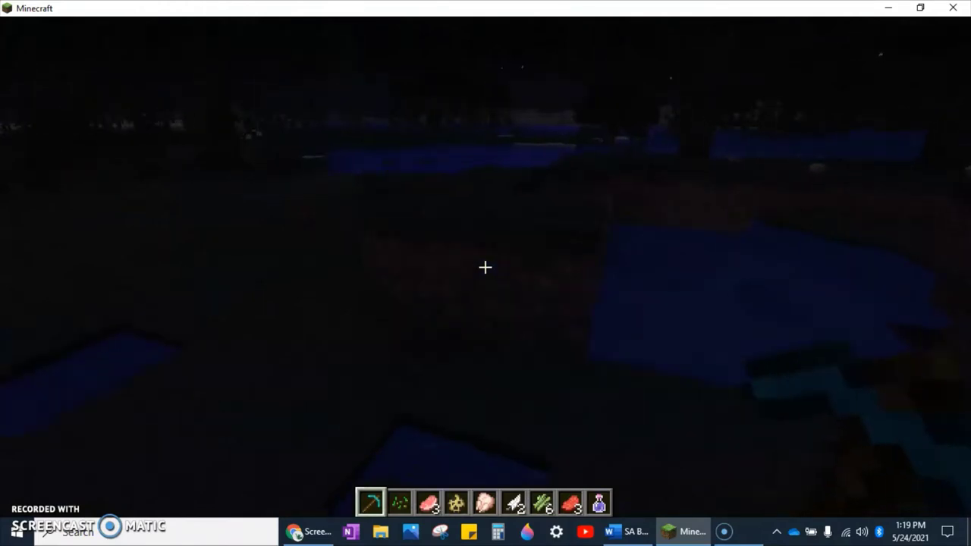
Step: Cross the water past the lily pads and walk over the sand toward the cactus
key(w)
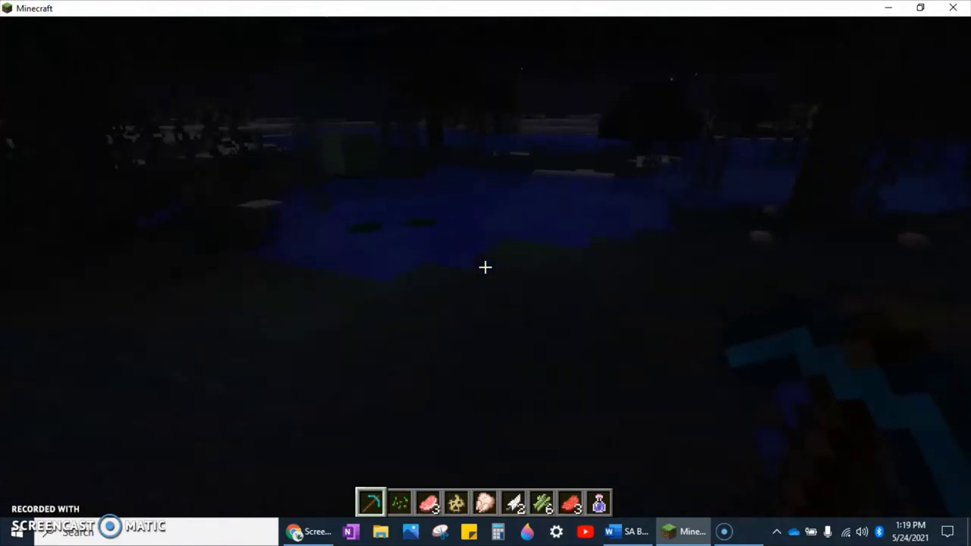
key(w)
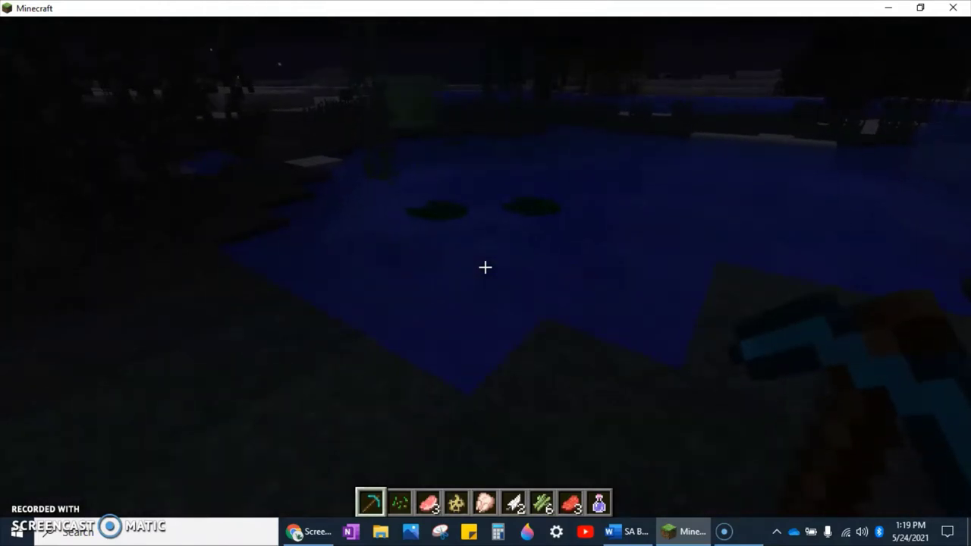
key(w)
key(w)
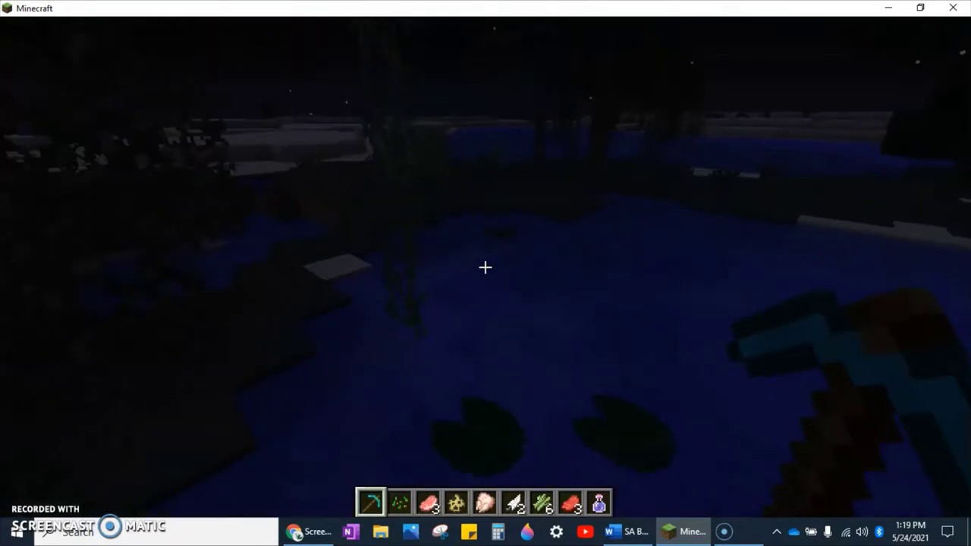
key(w)
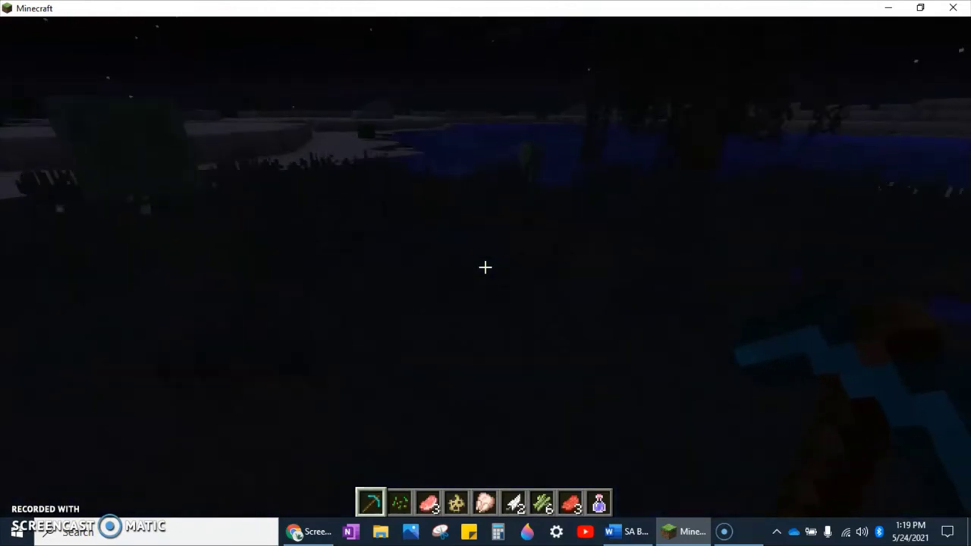
key(w)
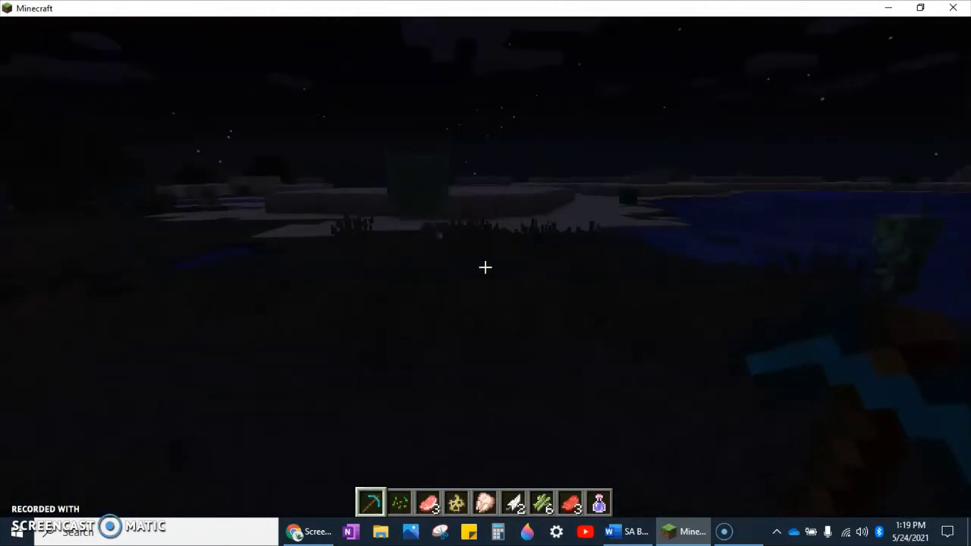
key(w)
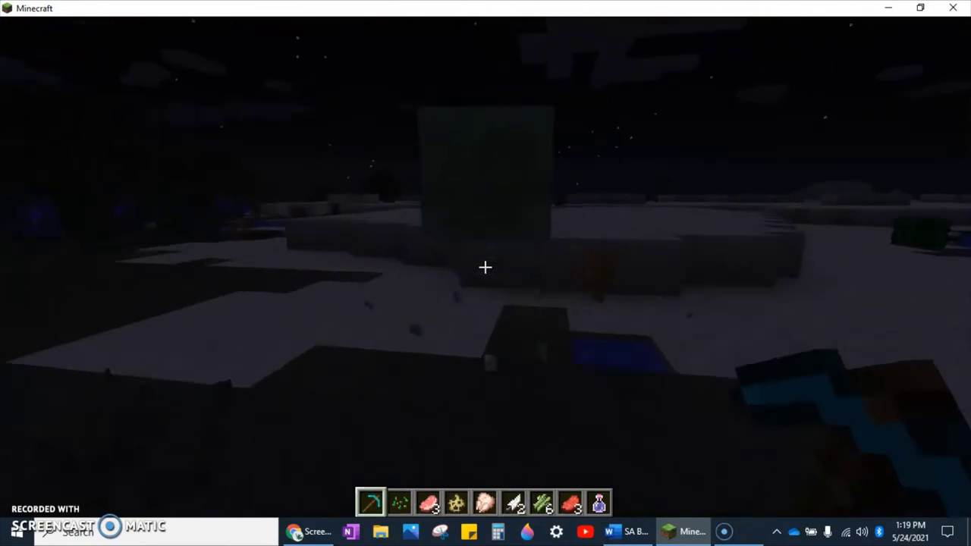
key(w)
Step: Dig holes in the sand by the cactus, then place a block and break it
drag(486, 267, 486, 267)
click(486, 267)
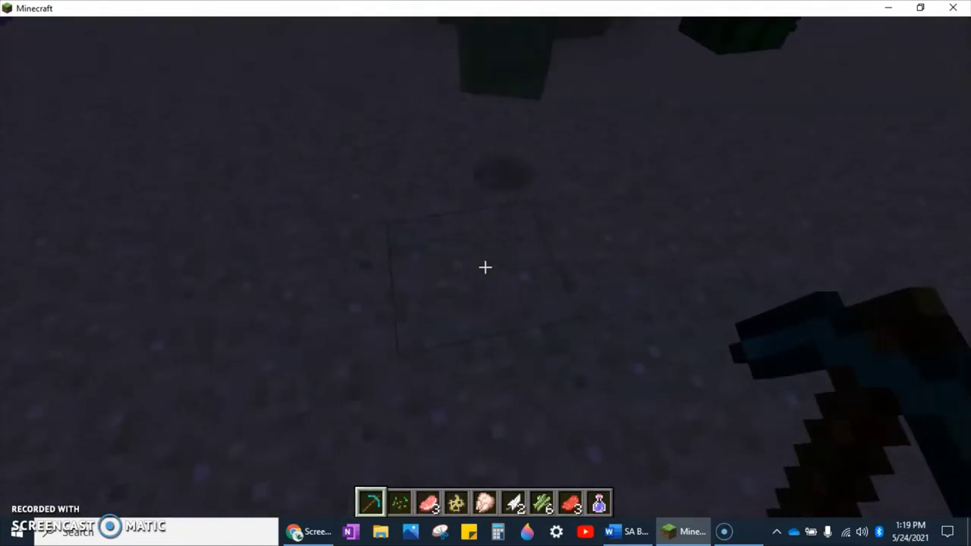
click(485, 268)
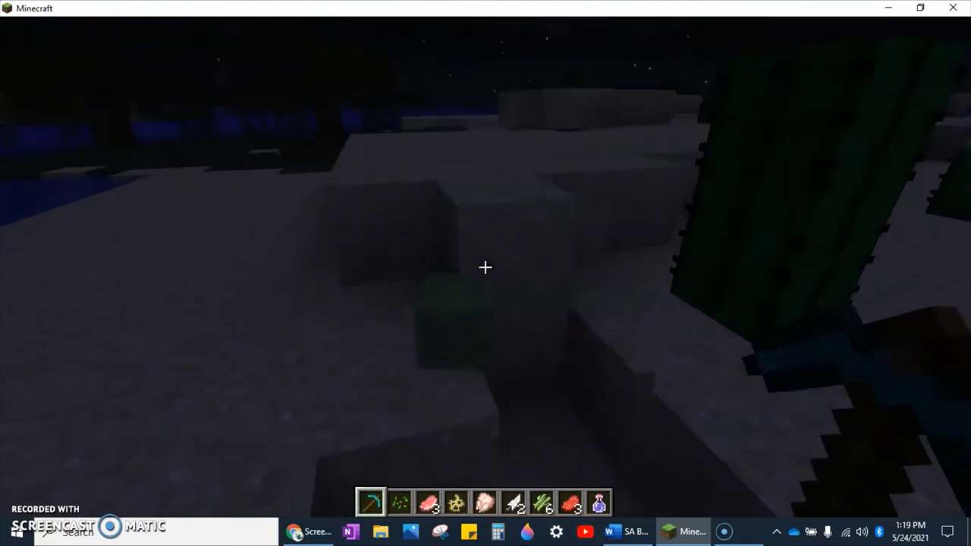
click(485, 267)
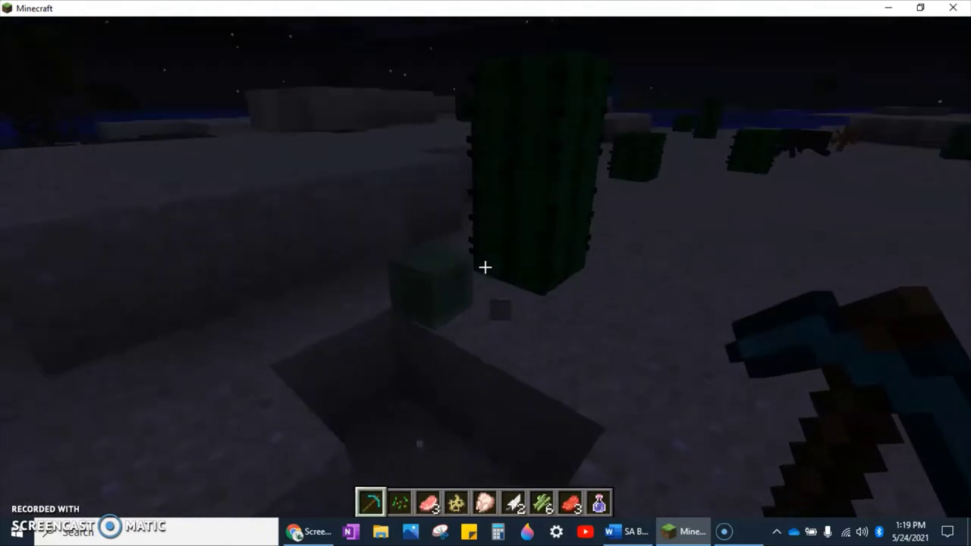
right_click(486, 267)
click(486, 267)
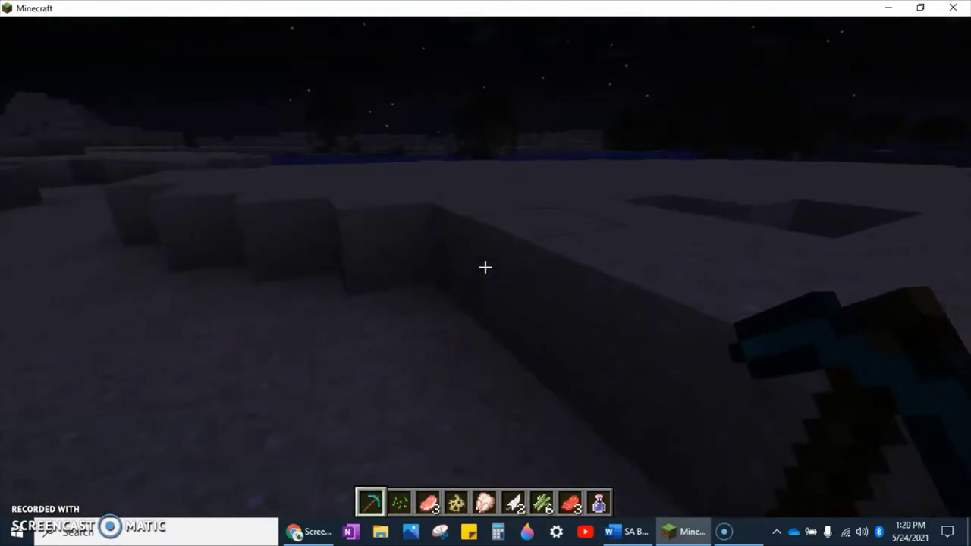
key(e)
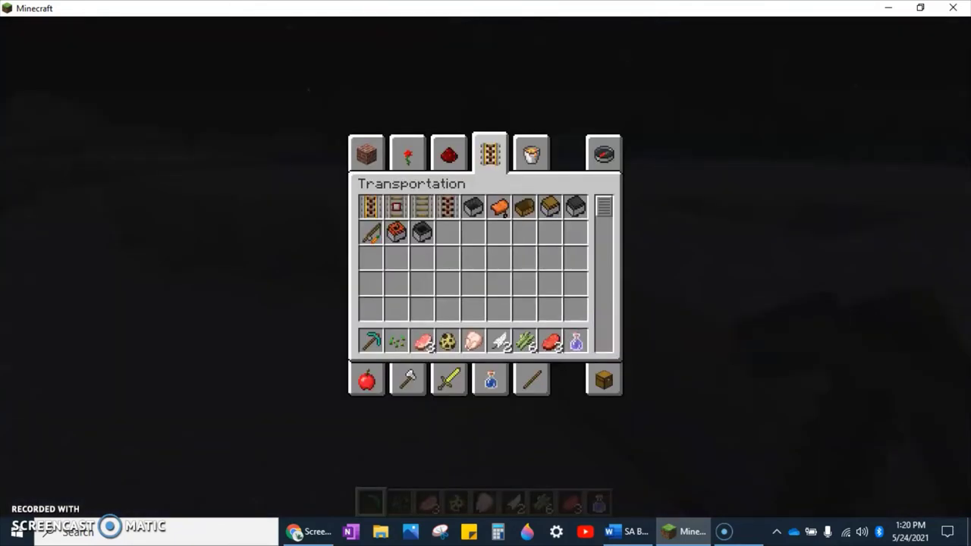
click(603, 380)
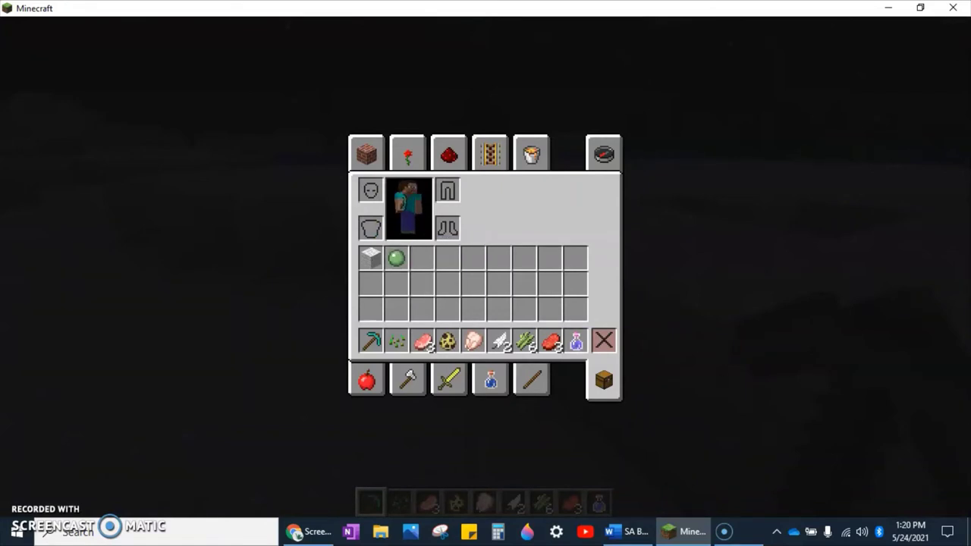
key(e)
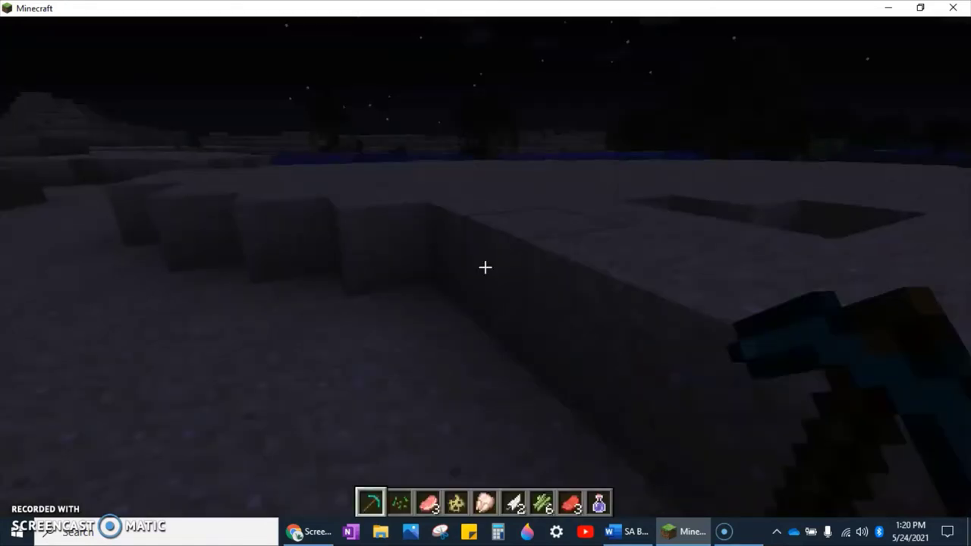
Step: Walk off the sand past the water into the cave passage toward its stone walls
key(w)
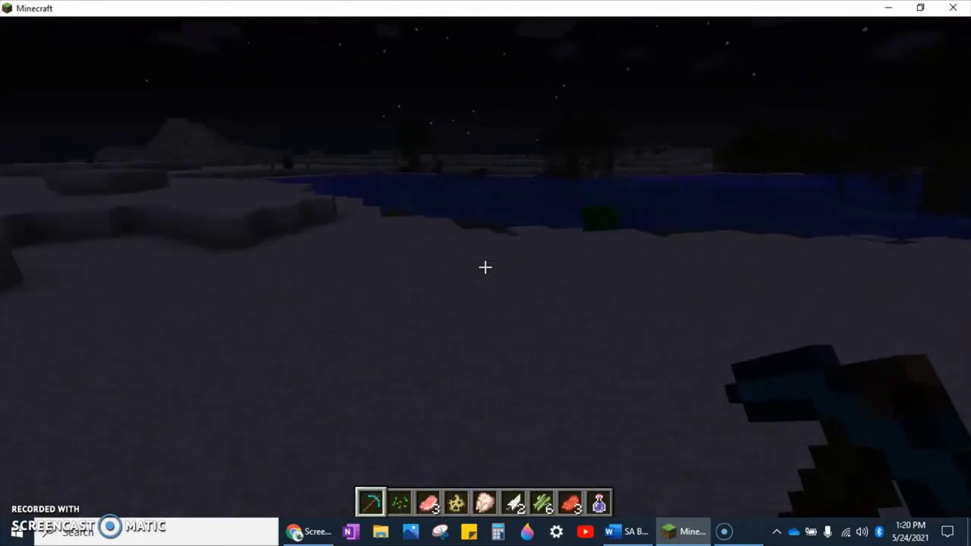
key(w)
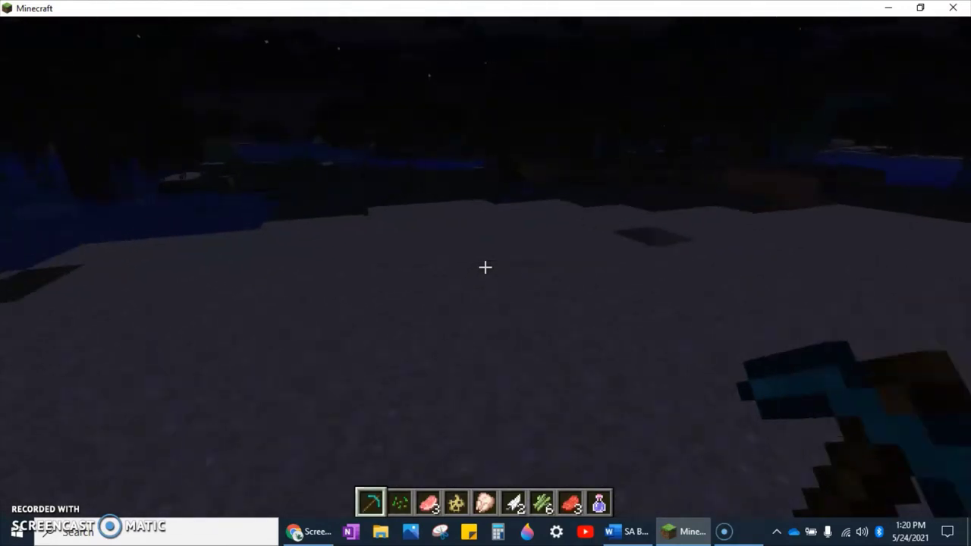
key(w)
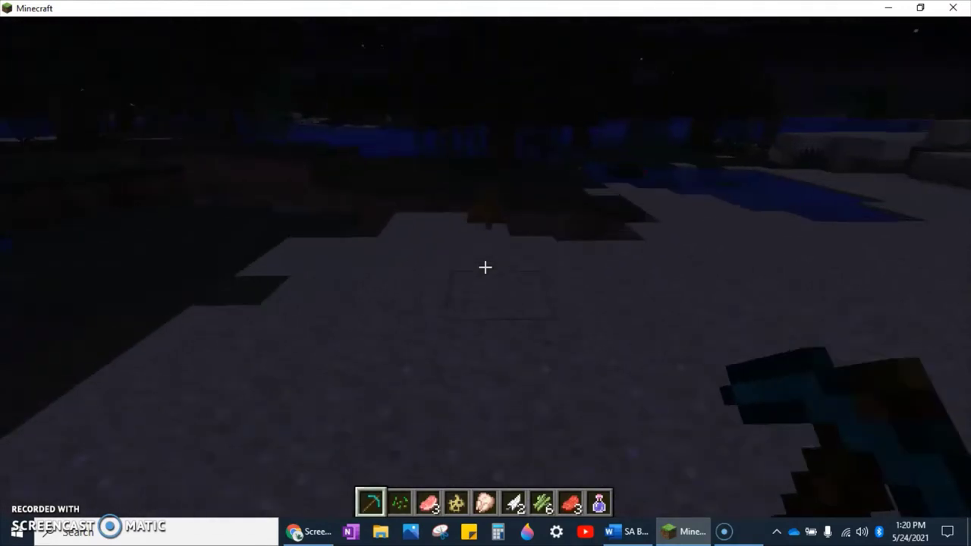
key(w)
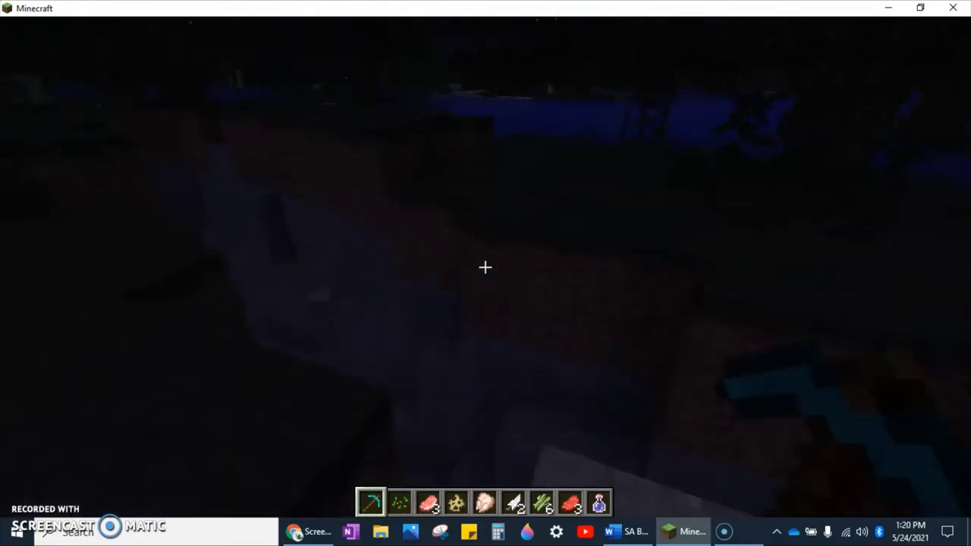
key(w)
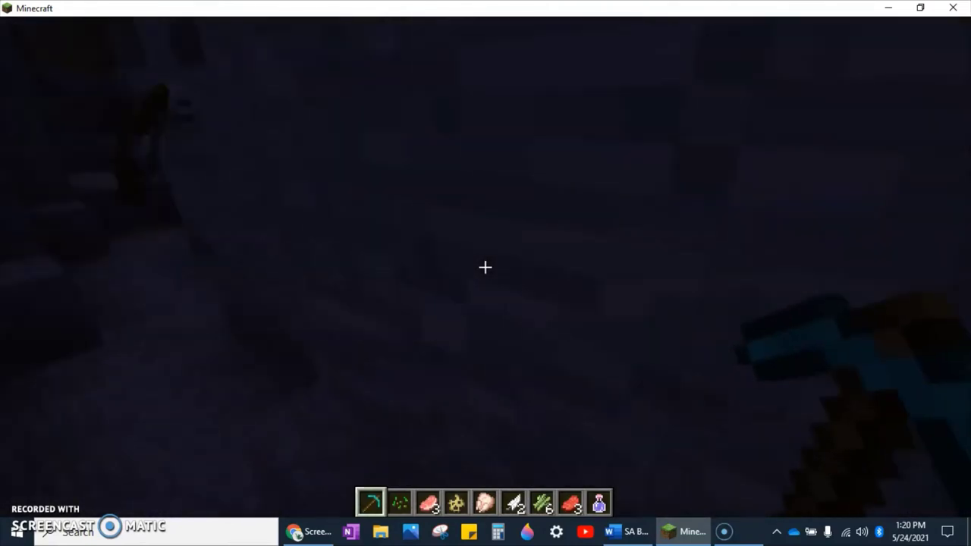
key(w)
key(w)
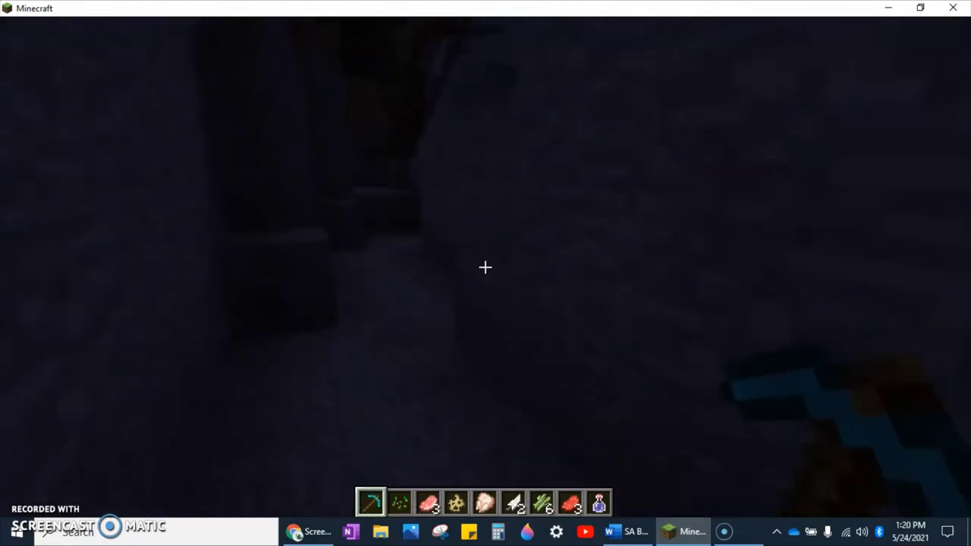
key(w)
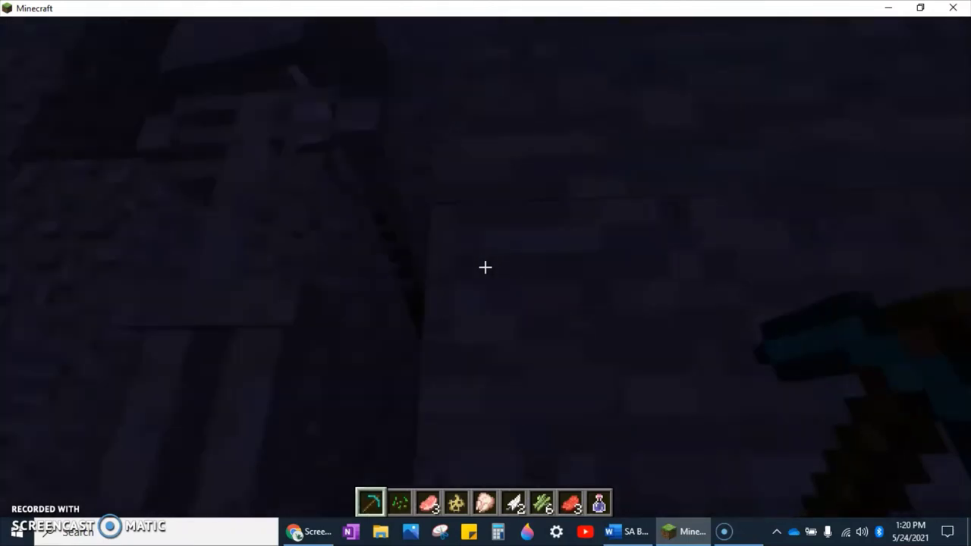
key(w)
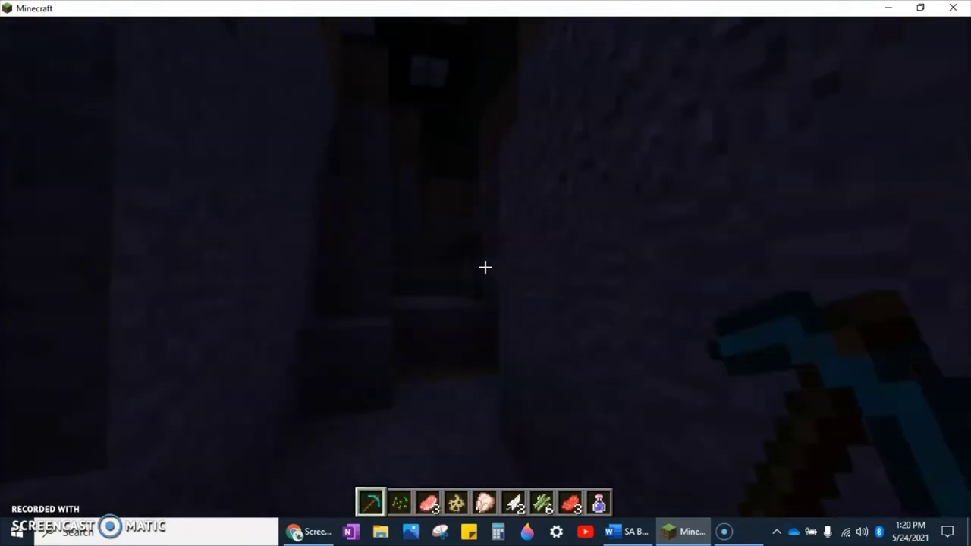